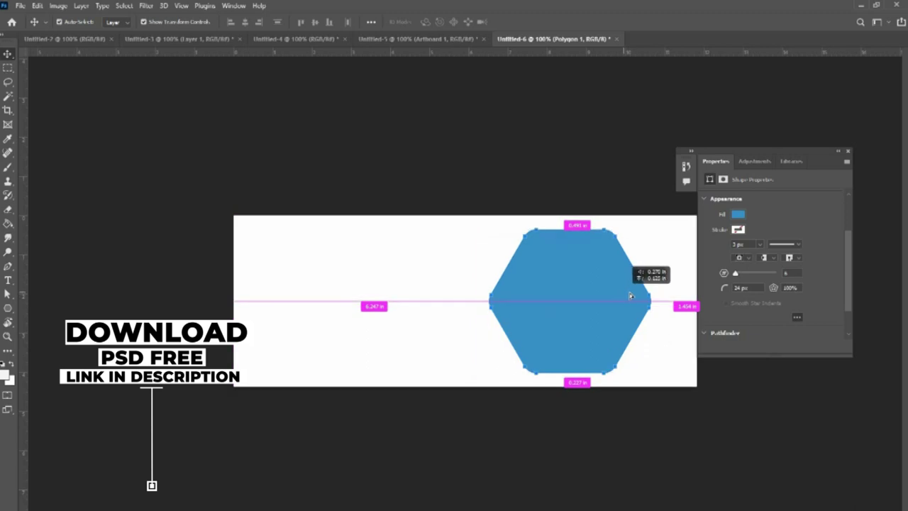
Step: Enlarge the blue hexagon to about 116% and position it at the right end of the white banner
mouse_move(526, 301)
left_mouse_down()
mouse_move(506, 299)
mouse_move(514, 300)
left_mouse_up()
left_click_drag(576, 298, 582, 295)
left_click_drag(522, 300, 516, 301)
left_click_drag(568, 293, 574, 297)
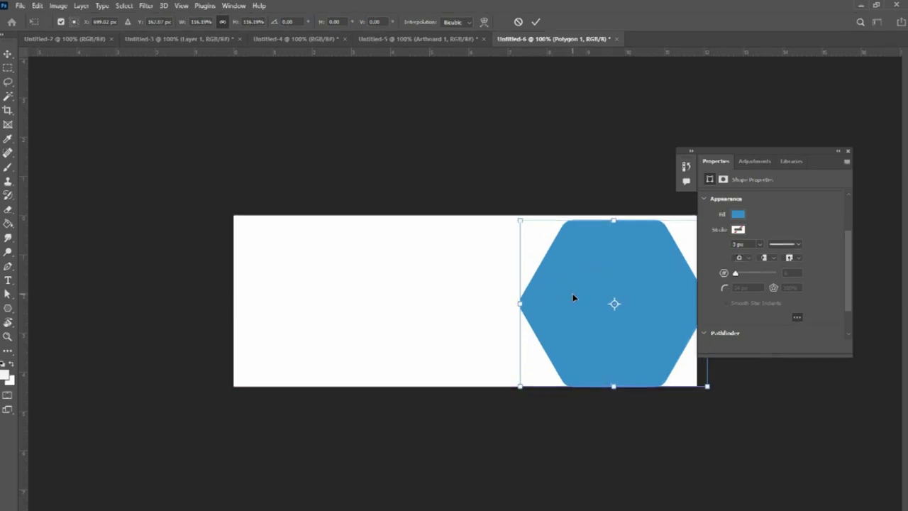
Step: Float the Layers and Properties panels beside the canvas and close the remaining panel group
mouse_move(773, 158)
left_mouse_down()
mouse_move(783, 187)
mouse_move(786, 169)
left_mouse_up()
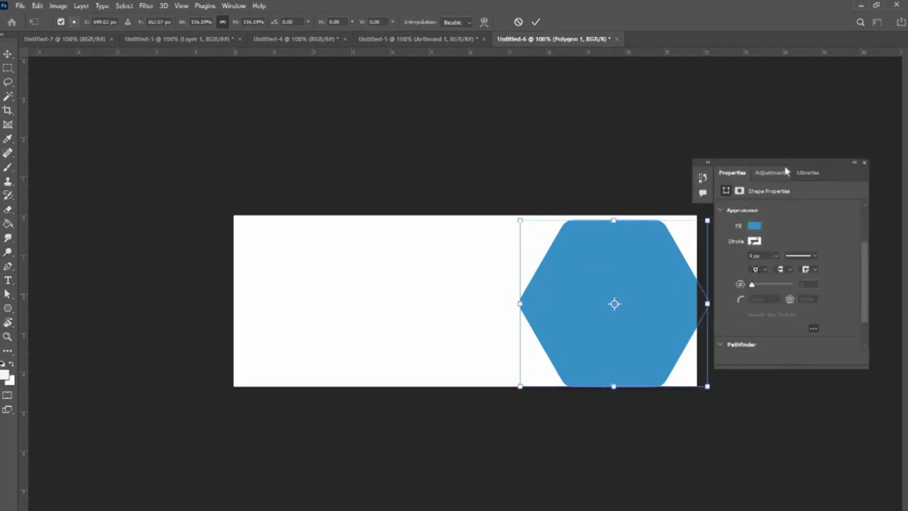
left_click_drag(727, 372, 446, 170)
left_click_drag(732, 173, 455, 316)
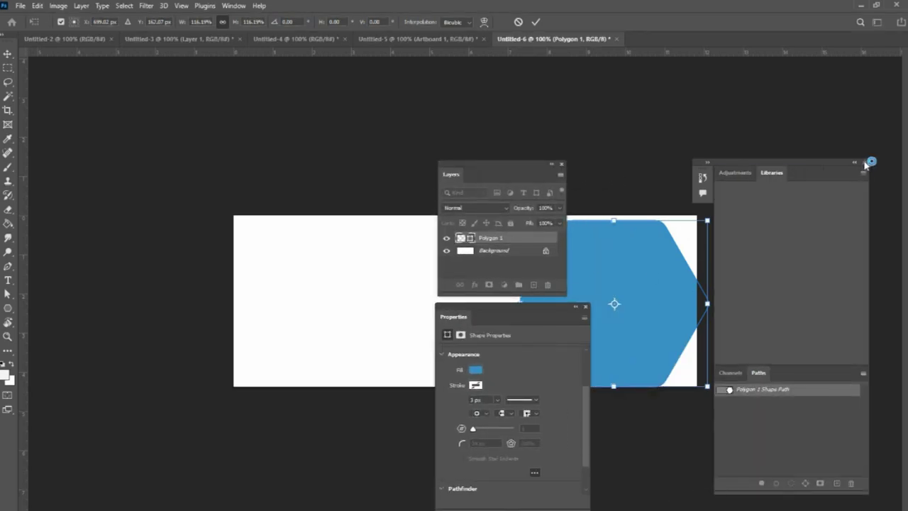
left_click(864, 162)
left_click_drag(559, 307, 190, 209)
left_click_drag(503, 166, 811, 94)
left_click_drag(144, 250, 804, 253)
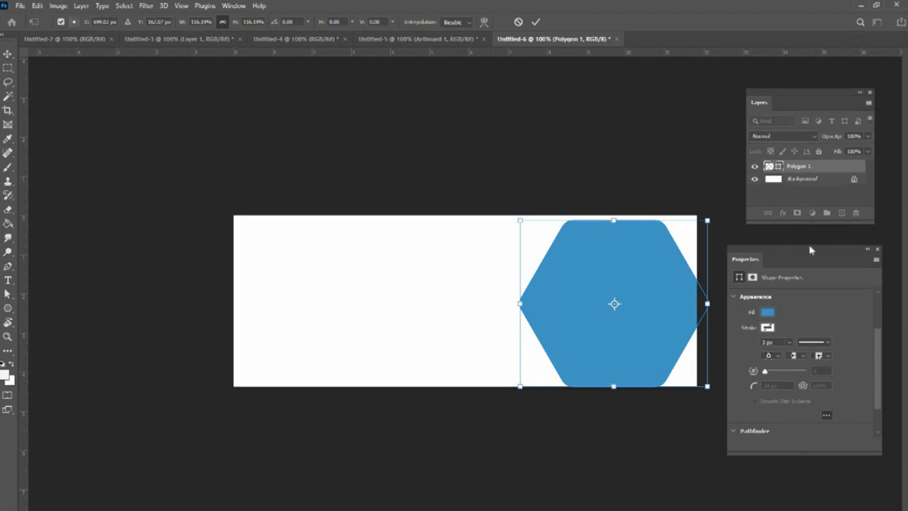
Step: Duplicate the blue hexagon layer and fill the copy with yellow
left_click_drag(840, 195, 841, 212)
left_click(764, 312)
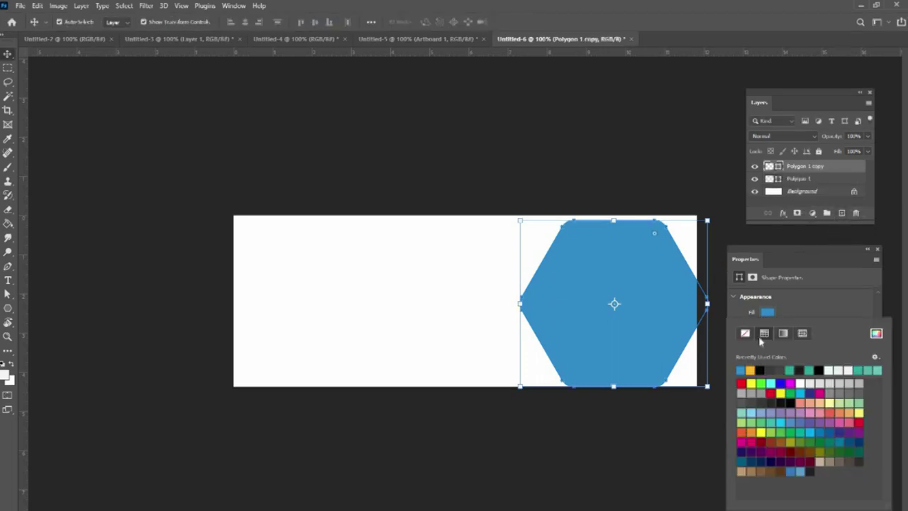
left_click(875, 333)
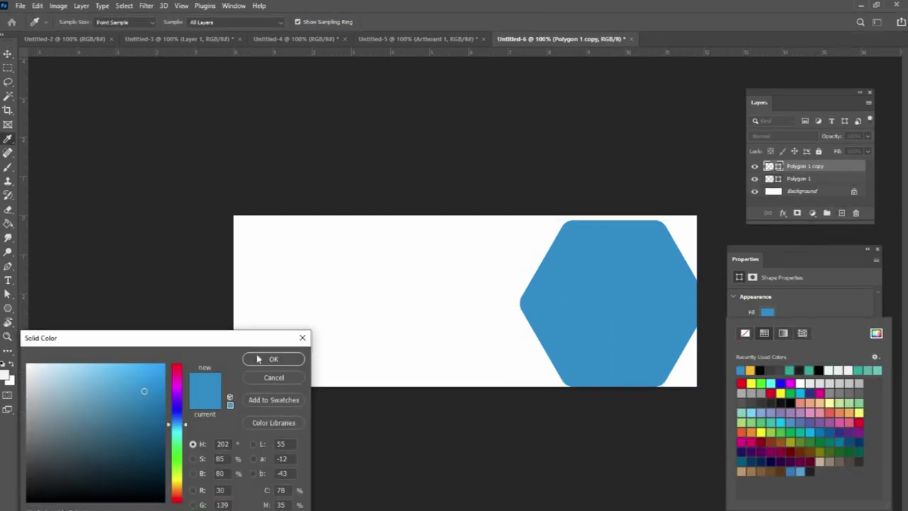
key("Return")
left_click(760, 370)
Step: Scale the yellow hexagon to about 76% at the blue hexagon's lower left, and duplicate it inside the blue hexagon
left_click_drag(665, 339, 639, 403)
left_click_drag(682, 364, 618, 343)
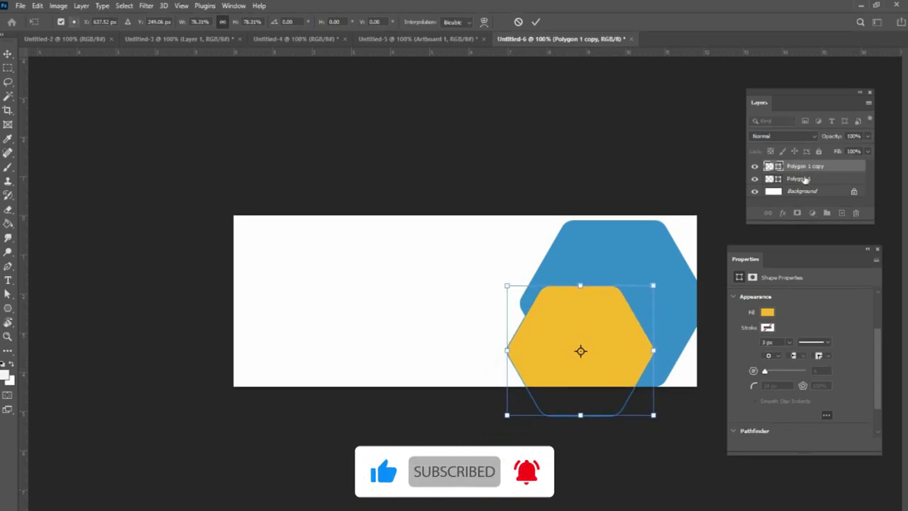
key("Return")
left_click_drag(627, 322, 650, 288)
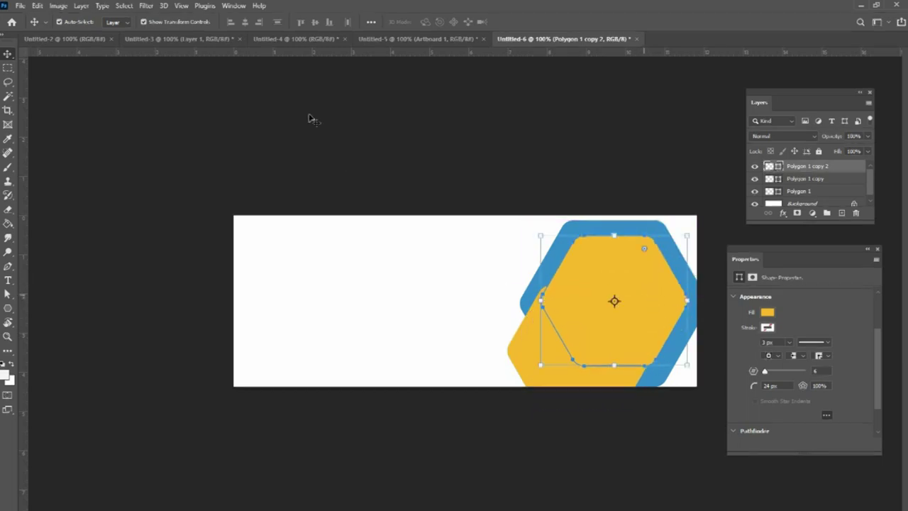
Step: Copy the photographer image from Untitled-3 and paste it into a selection of the inner yellow hexagon in Untitled-6
left_click(179, 39)
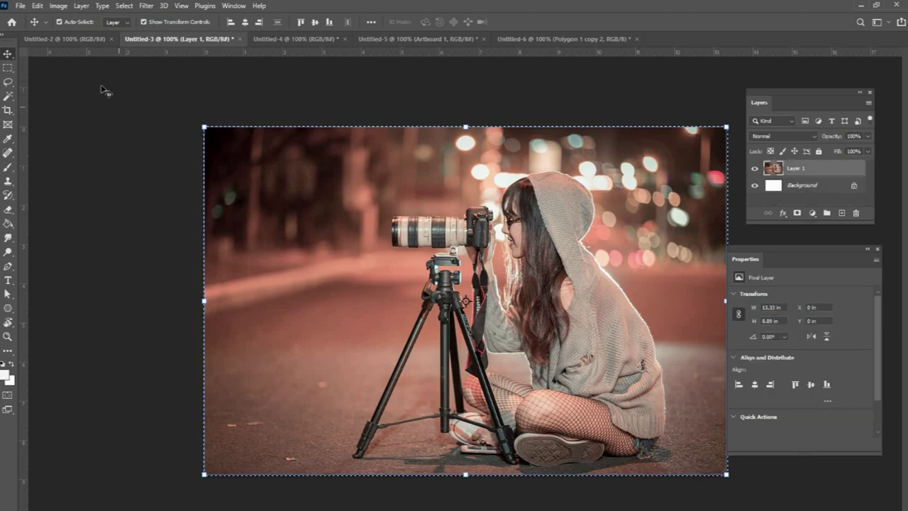
left_click(37, 6)
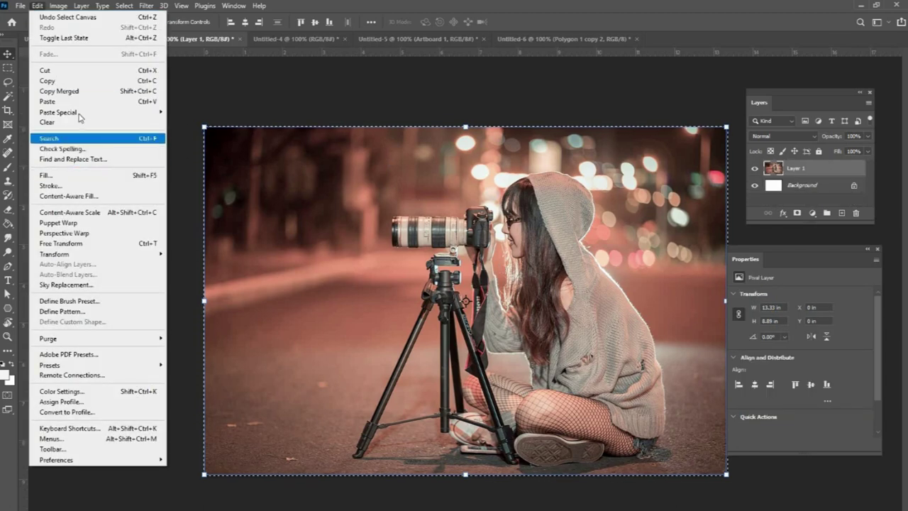
left_click(77, 80)
left_click(71, 39)
left_click(541, 39)
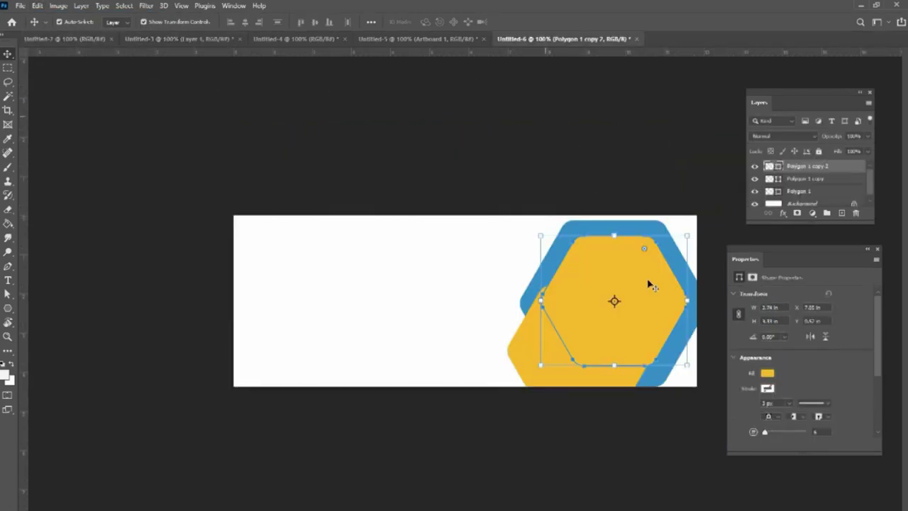
left_click(777, 168, "ctrl")
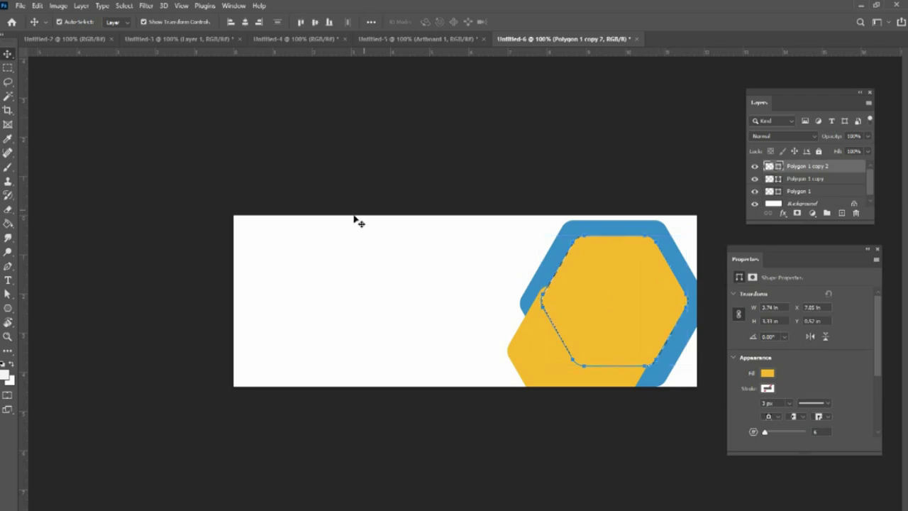
key("ctrl+alt+shift+v")
Step: Scale the pasted photo to about 5.97 in wide and position the photographer inside the hexagon frame
left_click_drag(234, 216, 614, 457)
left_click_drag(657, 506, 599, 272)
mouse_move(626, 320)
left_mouse_down()
mouse_move(629, 374)
mouse_move(630, 315)
mouse_move(622, 316)
left_mouse_up()
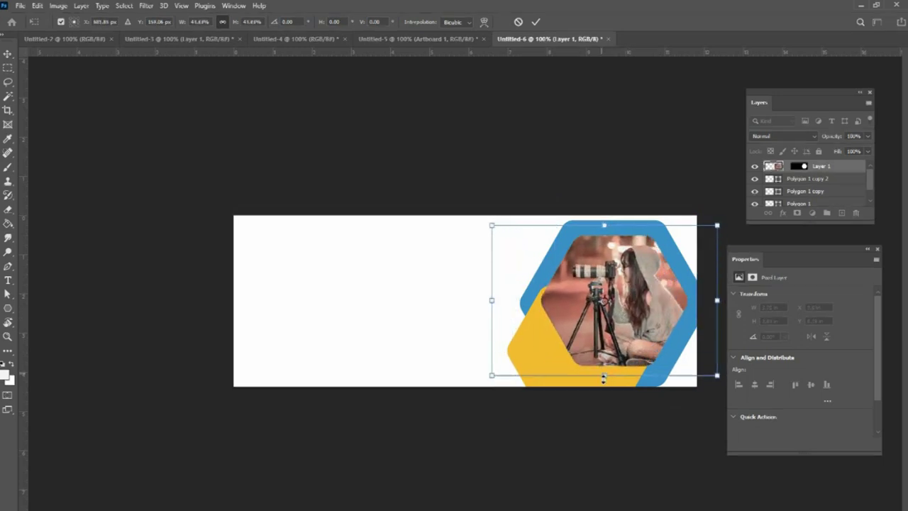
left_click_drag(604, 376, 604, 381)
left_click_drag(627, 323, 628, 295)
key("Return")
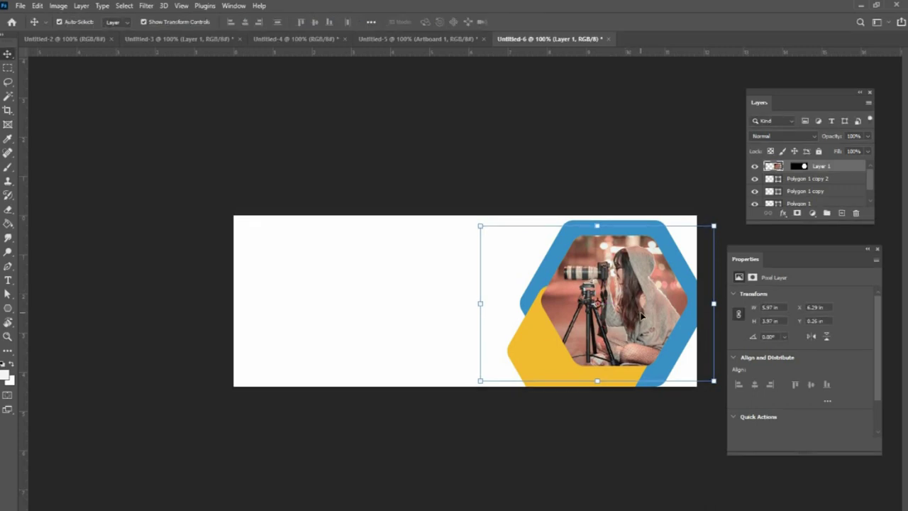
Step: Duplicate the large blue hexagon and place the copy over the banner's upper-right corner
left_click(677, 253)
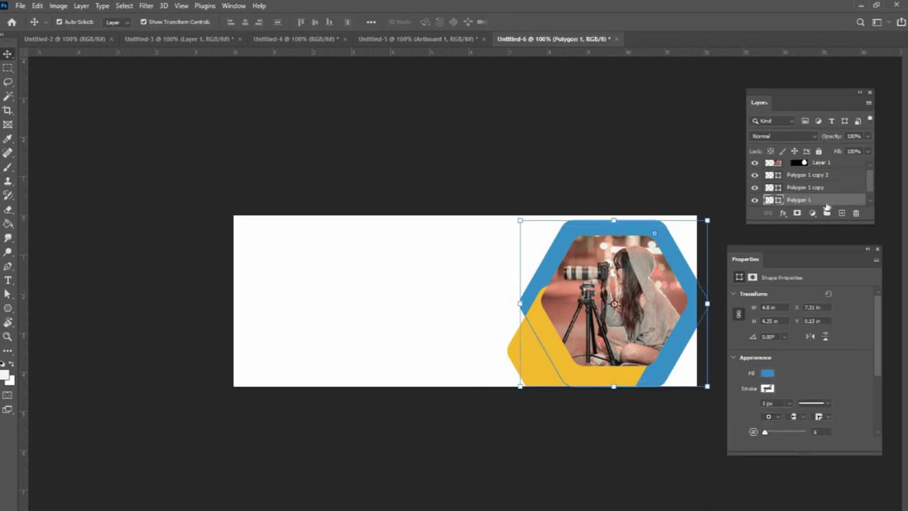
left_click_drag(613, 280, 659, 216)
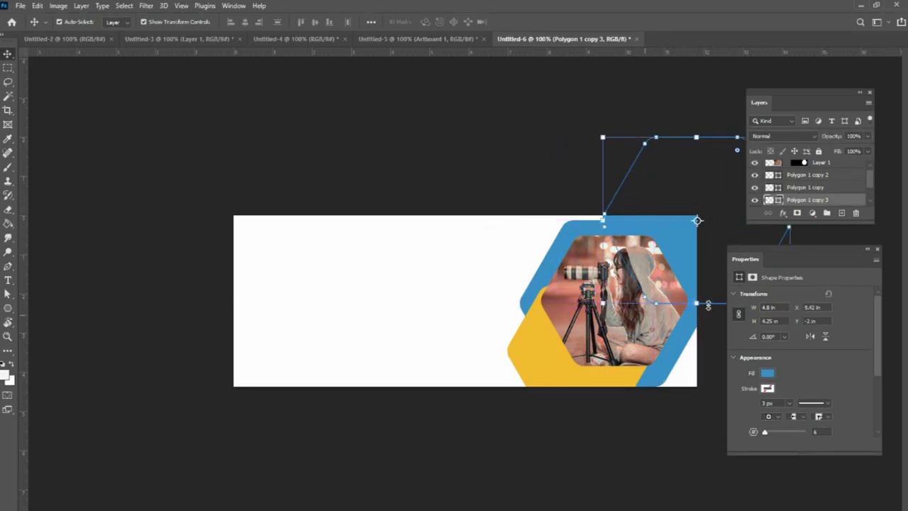
left_click_drag(688, 249, 674, 286)
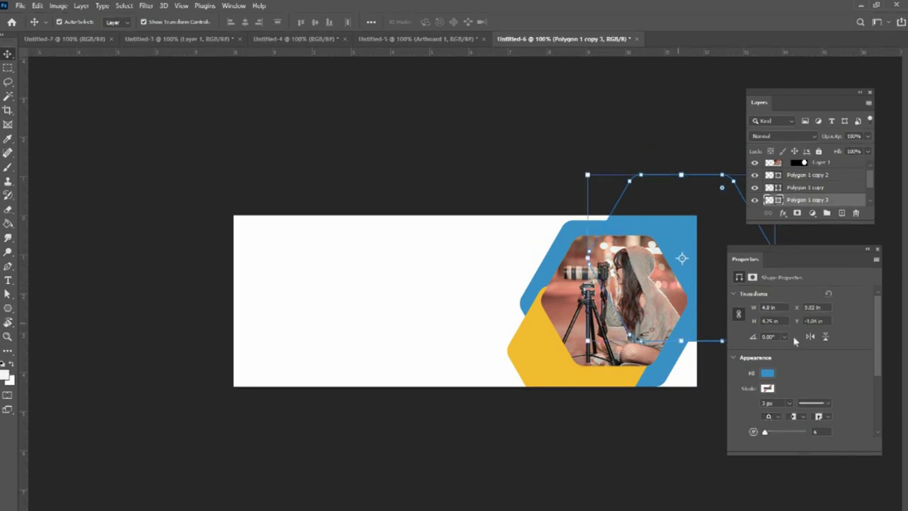
Step: Fill the corner hexagon with yellow and move its layer below the original blue hexagon's layer
left_click(767, 374)
left_click(740, 414)
left_click_drag(870, 219, 871, 274)
left_click_drag(840, 206, 839, 221)
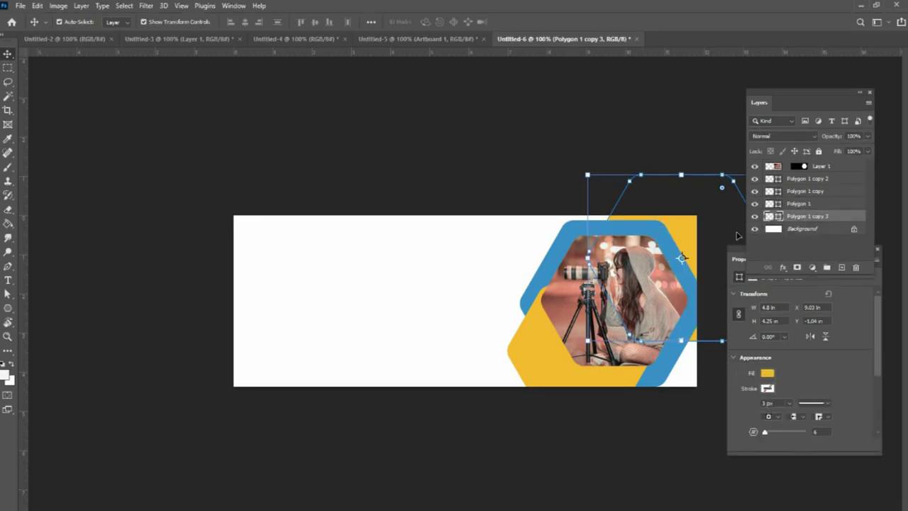
left_click(642, 474)
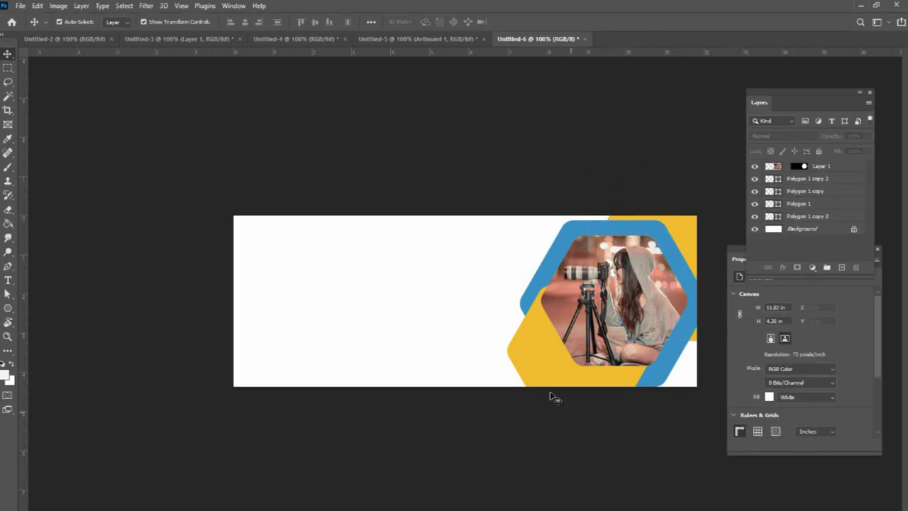
Step: Draw a circle about 35 px wide in the white area, remove its stroke and fill it with yellow
right_click(11, 310)
left_click(44, 318)
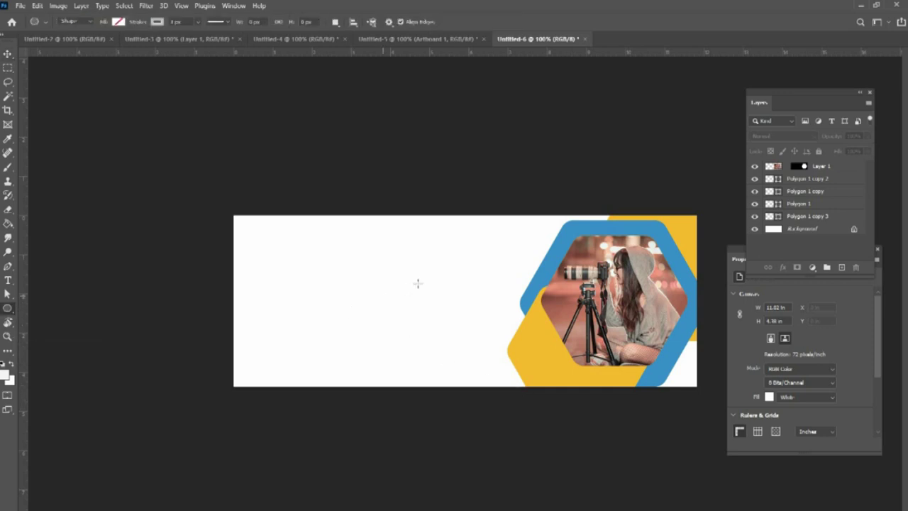
left_click_drag(410, 258, 420, 268)
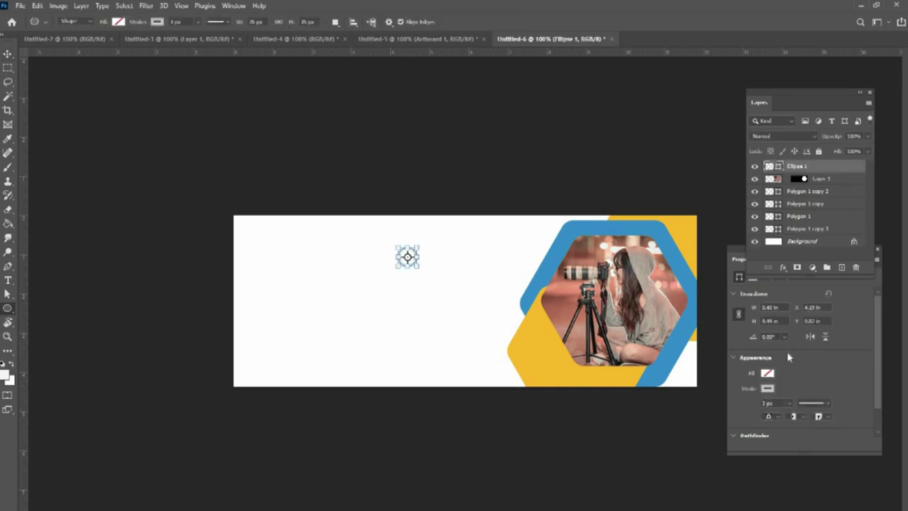
left_click(767, 389)
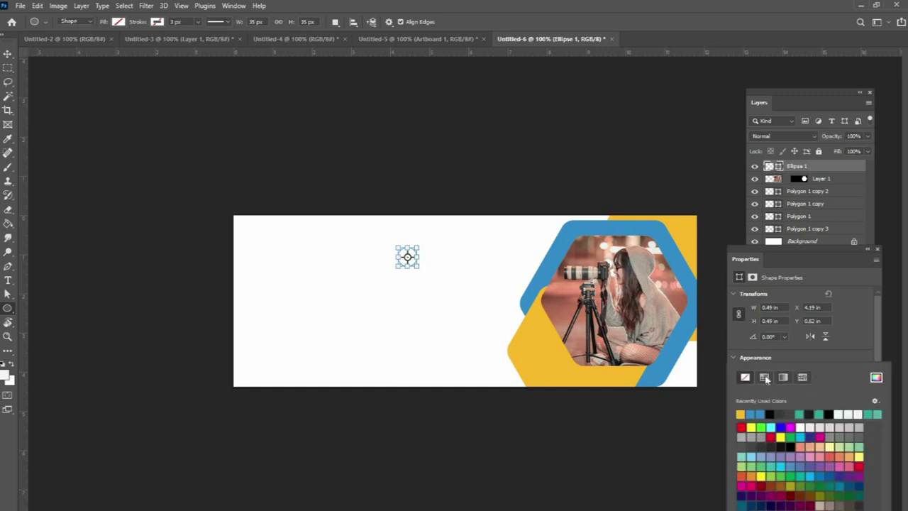
left_click(740, 414)
left_click(846, 351)
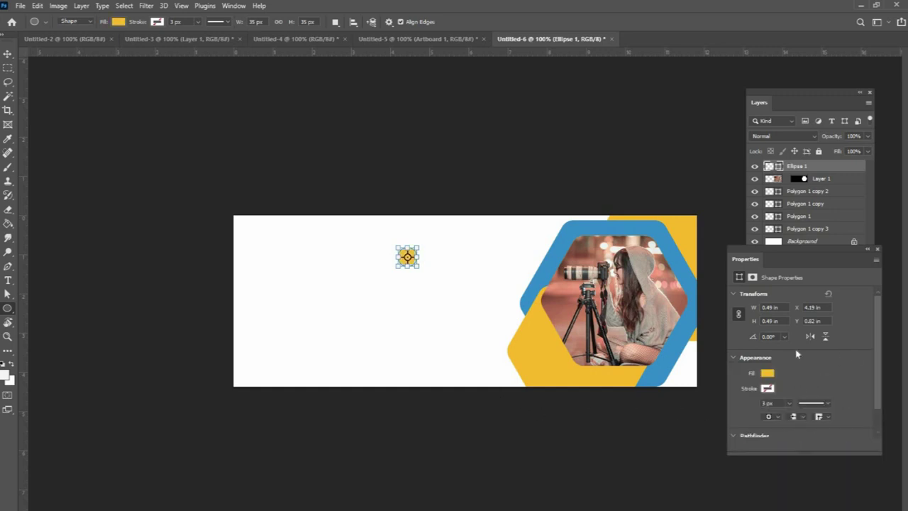
key("v")
left_click(466, 331)
left_click(410, 260)
mouse_move(408, 258)
left_mouse_down()
mouse_move(459, 317)
mouse_move(420, 264)
left_mouse_up()
key("Escape")
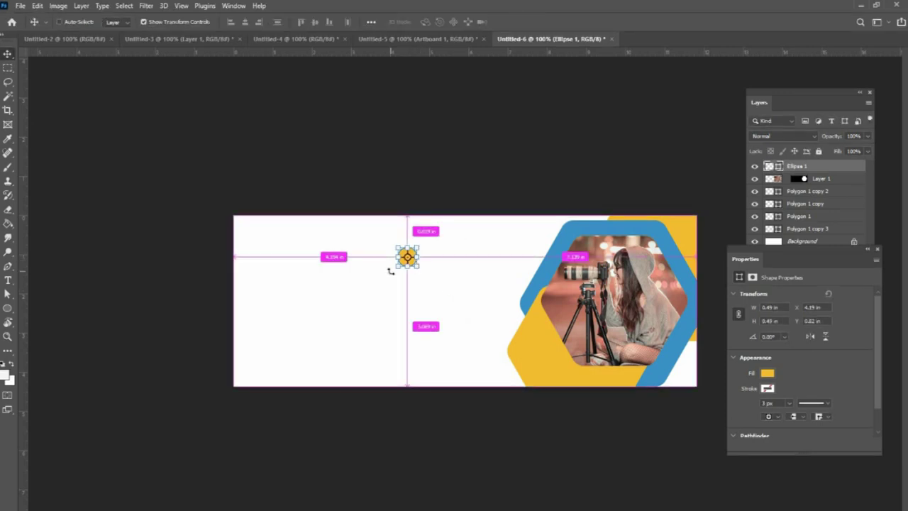
Step: Try a smaller duplicate of the yellow circle, about 0.29 in wide, near the banner's lower middle, and undo it
key("ctrl+alt+t")
left_click_drag(409, 259, 457, 320)
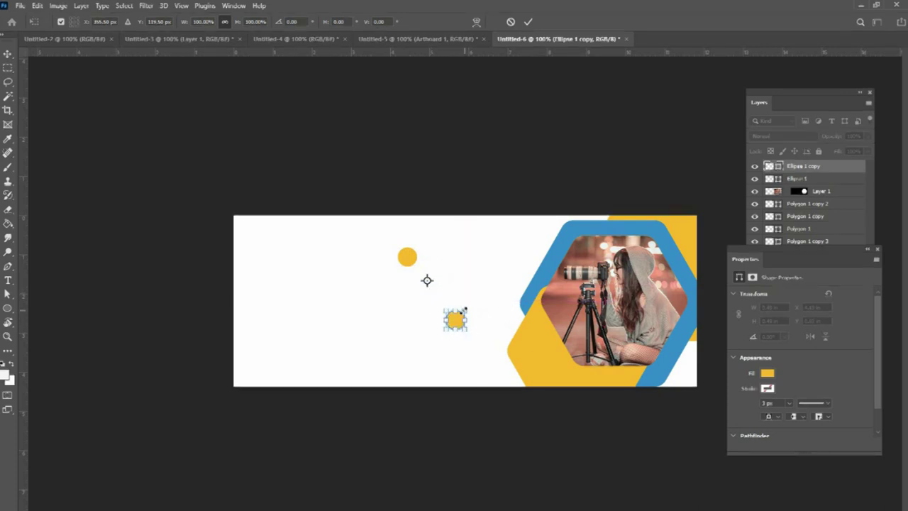
left_click_drag(427, 282, 452, 322)
key("Return")
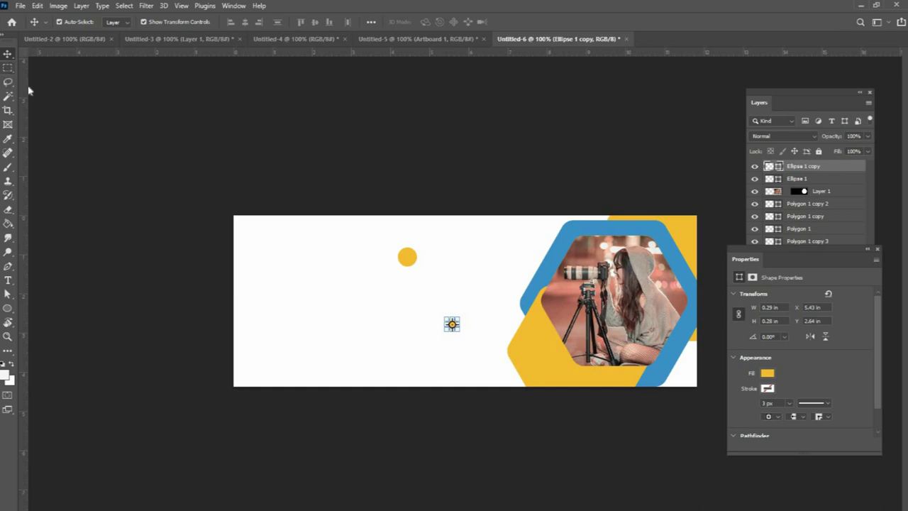
key("m")
left_click(7, 54)
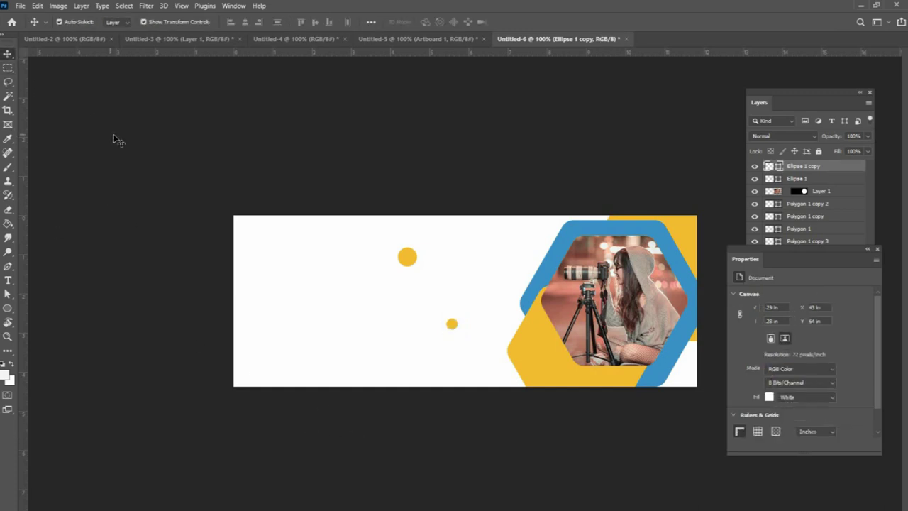
left_click(113, 140)
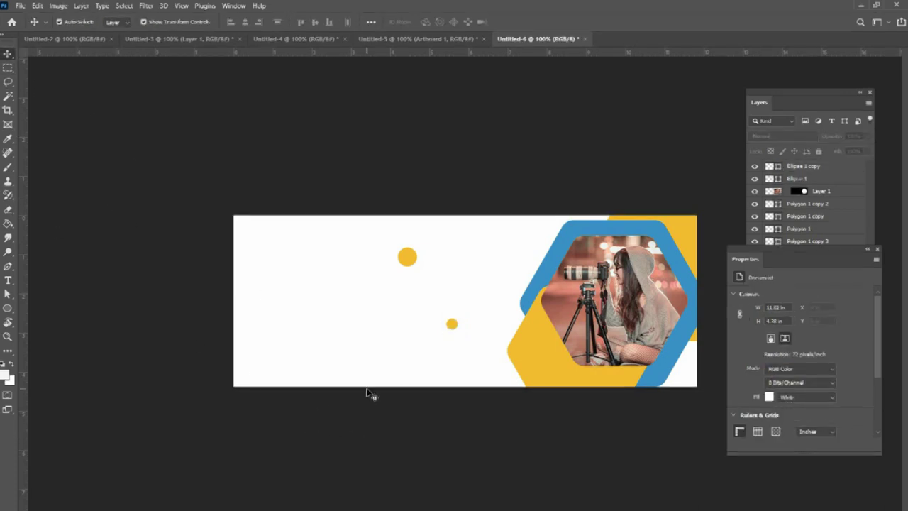
key("ctrl+z")
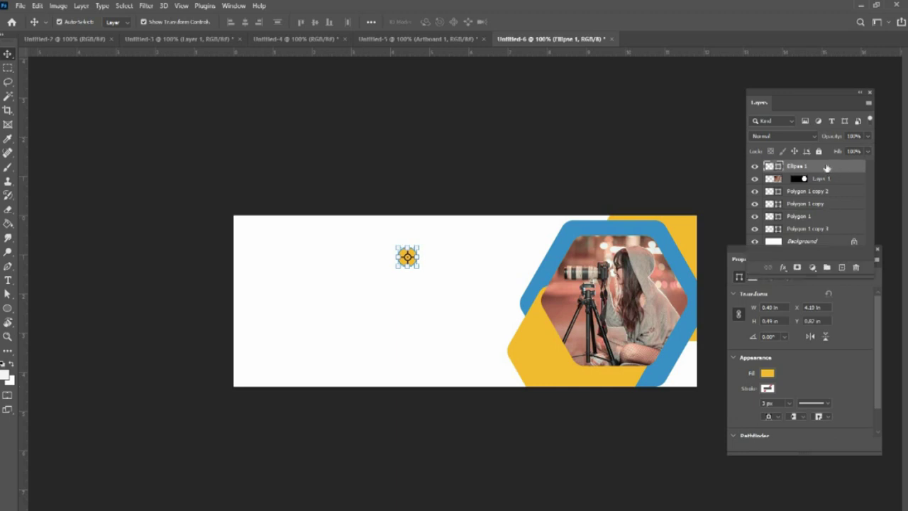
Step: Duplicate the yellow circle and nudge the copy down and right to about X 5.58 in, Y 2.9 in
key("ctrl+j")
key("shift+Down")
key("shift+Down")
key("shift+Down")
key("shift+Down")
key("shift+Down")
key("shift+Down")
key("shift+Down")
key("shift+Down")
key("shift+Down")
key("shift+Down")
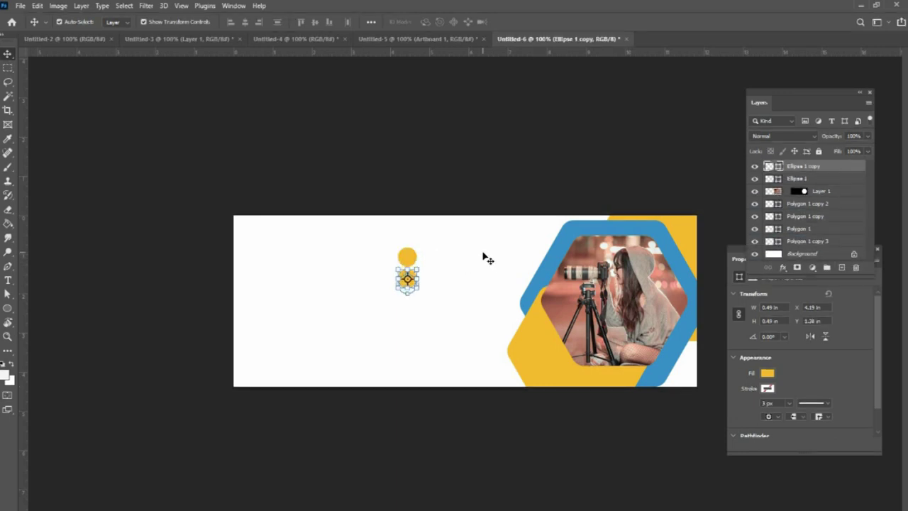
key("shift+Right")
key("shift+Right")
key("shift+Right")
key("shift+Right")
key("shift+Right")
key("shift+Right")
key("shift+Right")
key("shift+Right")
key("shift+Right")
key("shift+Right")
key("shift+Down")
key("shift+Down")
key("shift+Down")
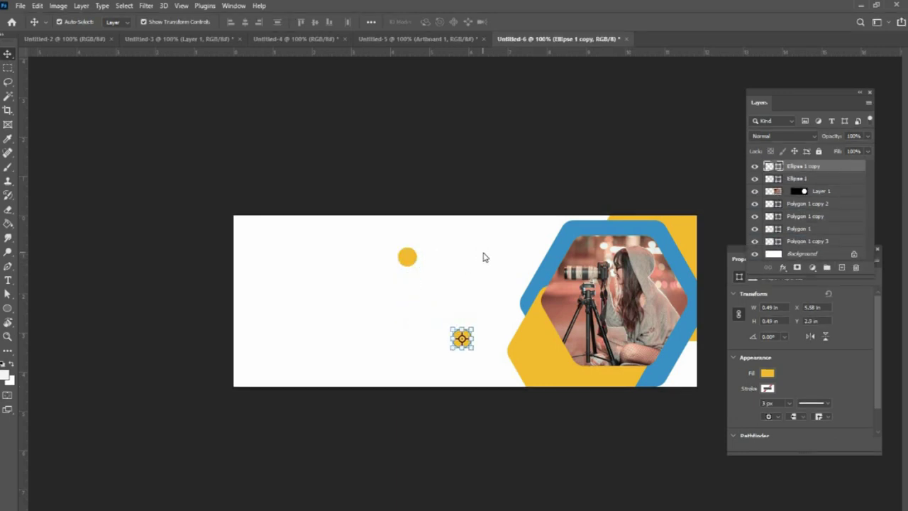
Step: Fill the duplicated circle with blue and nudge it slightly farther down and right
left_click(766, 374)
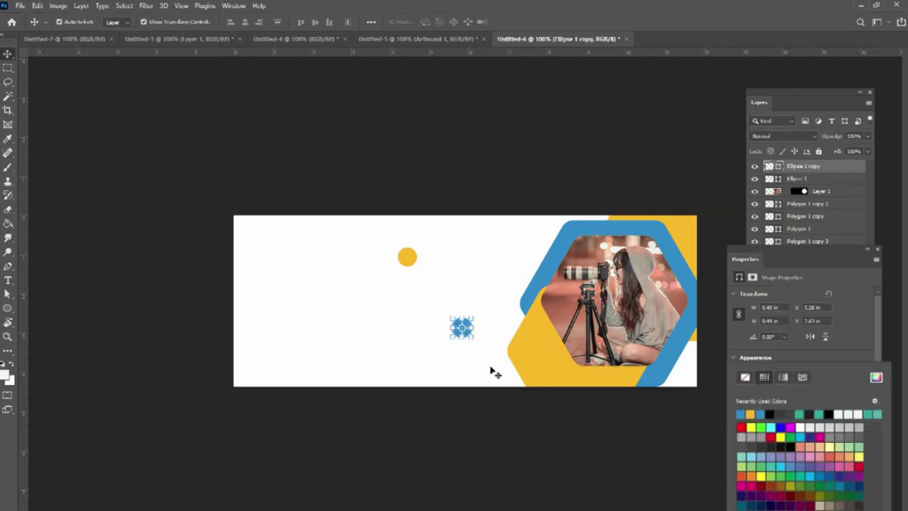
key("Escape")
key("shift+Down")
key("shift+Down")
key("shift+Down")
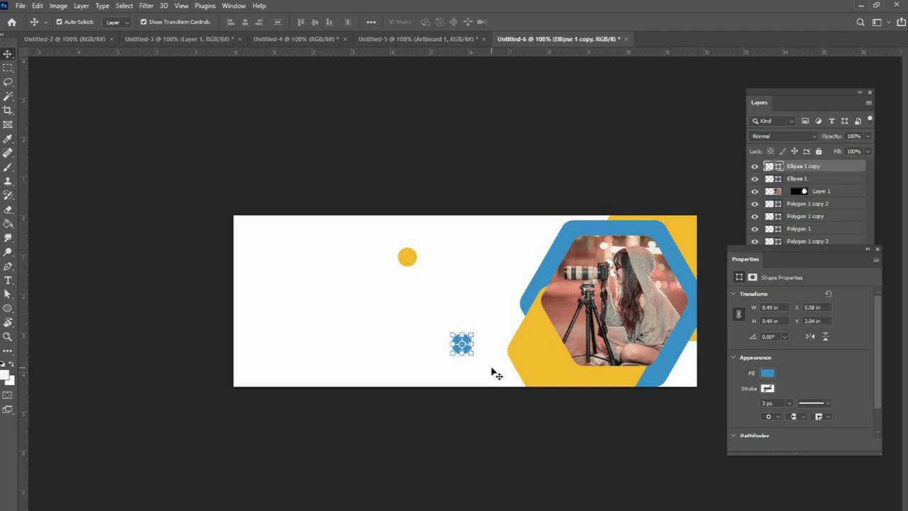
key("shift+Right")
key("shift+Right")
Step: Shrink the blue circle to about 0.22 in wide
key("ctrl+t")
left_click_drag(488, 356, 473, 345)
key("Return")
Step: Duplicate the small blue circle up and to the right, and fill the copy with yellow
key("ctrl+j")
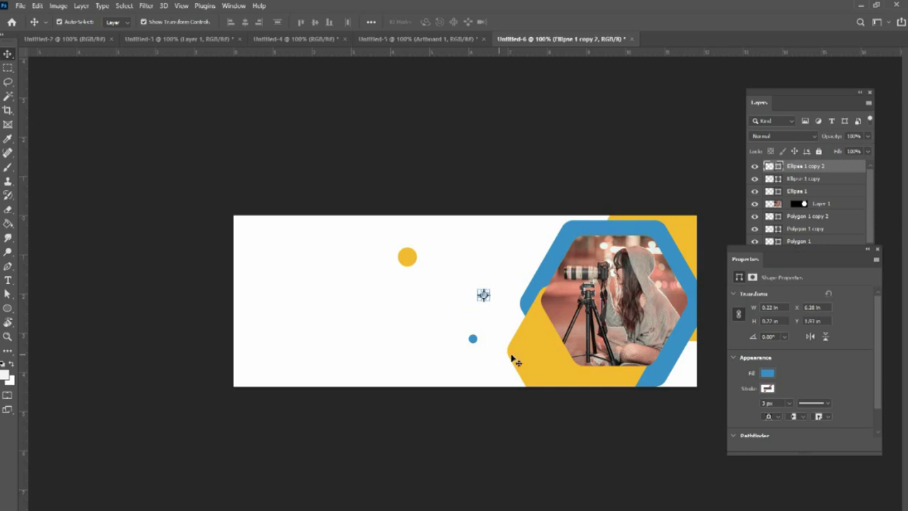
left_click(767, 373)
left_click(486, 296)
Step: Enlarge the small yellow circle near the hexagons to about 0.41 in wide
key("ctrl+t")
left_click_drag(489, 300, 497, 309)
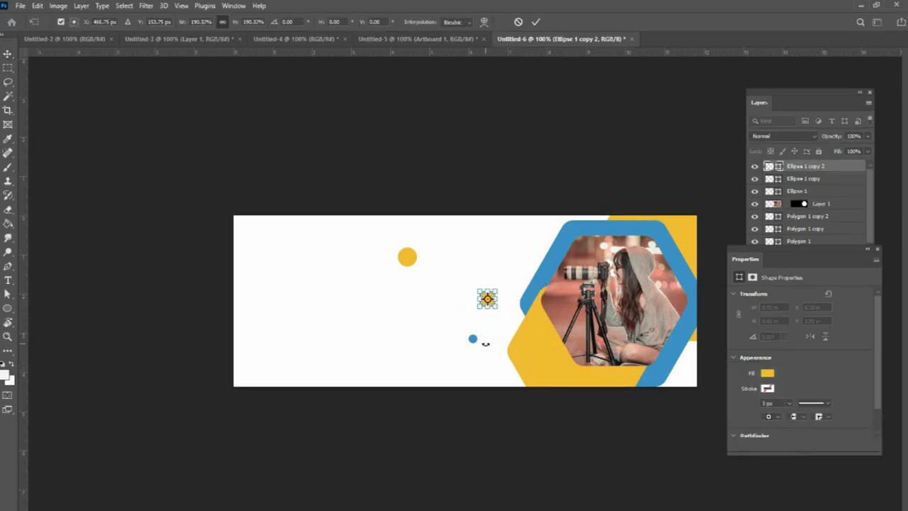
key("Return")
Step: Duplicate the enlarged yellow circle and nudge the copy horizontally to the left
key("ctrl+j")
key("shift+Left")
key("shift+Left")
key("shift+Left")
key("shift+Left")
key("shift+Left")
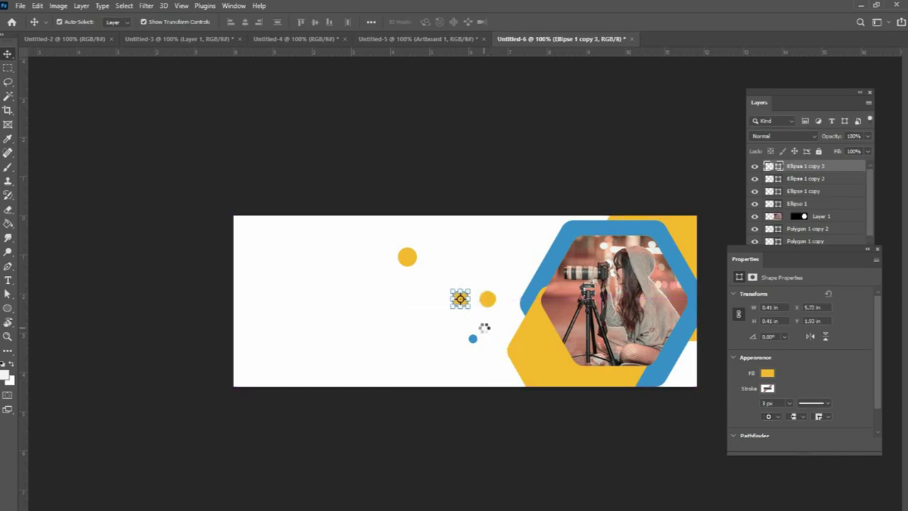
key("shift+Left")
key("shift+Left")
key("shift+Left")
key("shift+Left")
Step: Move the yellow copy to the banner's upper-left corner and shrink it to about 0.23 in wide
key("z")
left_click(484, 327)
key("v")
left_click_drag(377, 276, 59, 155)
key("space")
left_click_drag(134, 208, 249, 225)
left_click_drag(162, 179, 139, 163)
key("Return")
Step: Duplicate the corner yellow circle to X 0.61 in, just right of the original, and fill the copy with blue
left_click(767, 372)
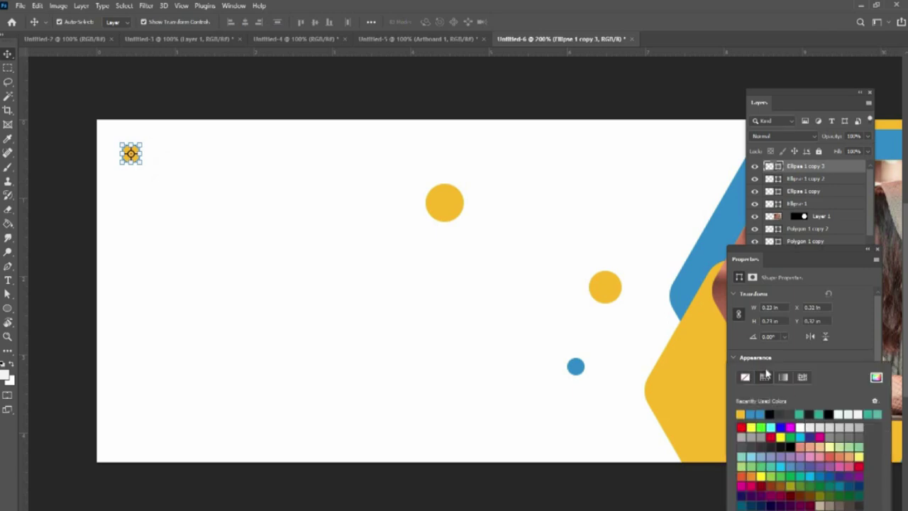
left_click(794, 359)
key("ctrl+j")
key("shift+Right")
key("shift+Right")
key("shift+Right")
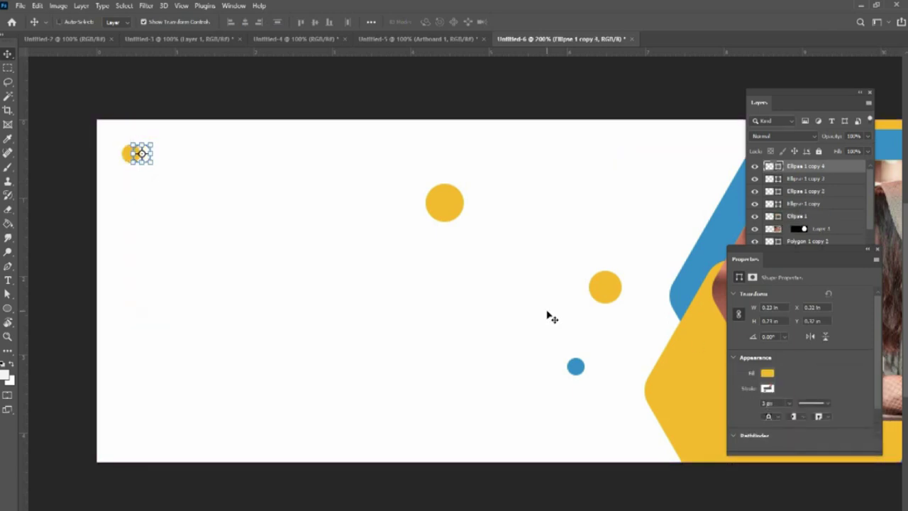
key("shift+Left")
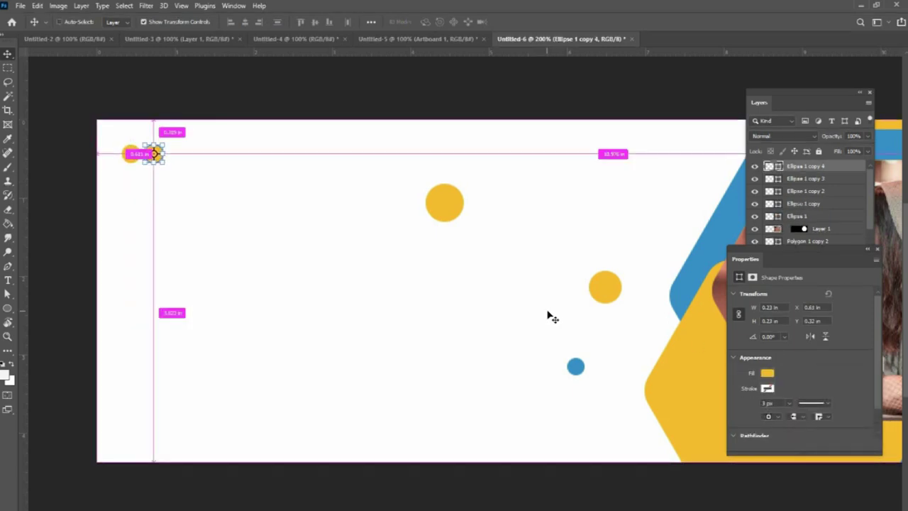
left_click(768, 373)
left_click(394, 486)
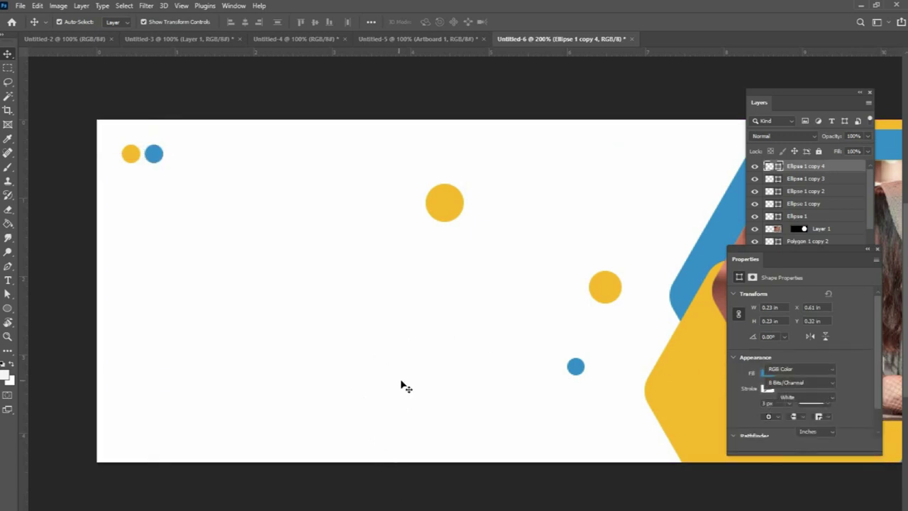
Step: Copy the lower blue circle to about X 5.72 in, Y 0.68 in and shrink it to a dot about 0.08 in wide
key("z")
right_click(421, 339)
left_click(452, 351)
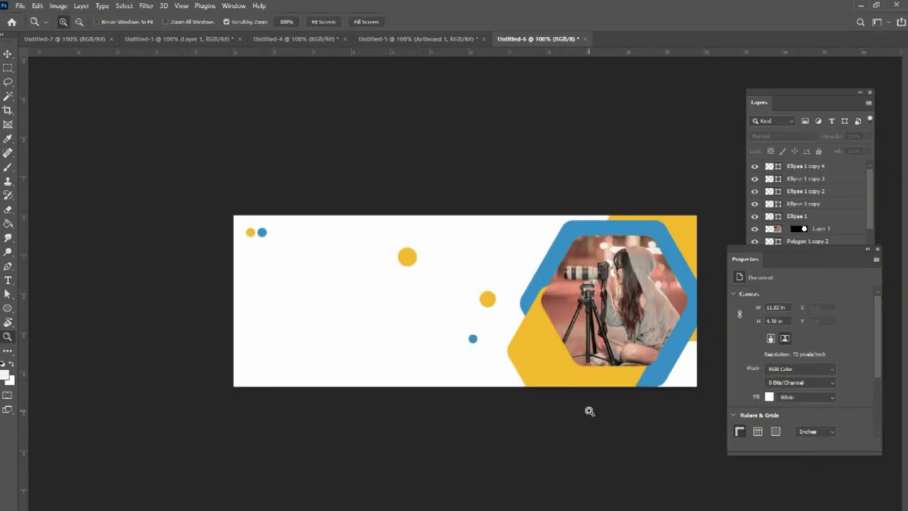
left_click(509, 240)
scroll(391, 287, "left", 2)
key("v")
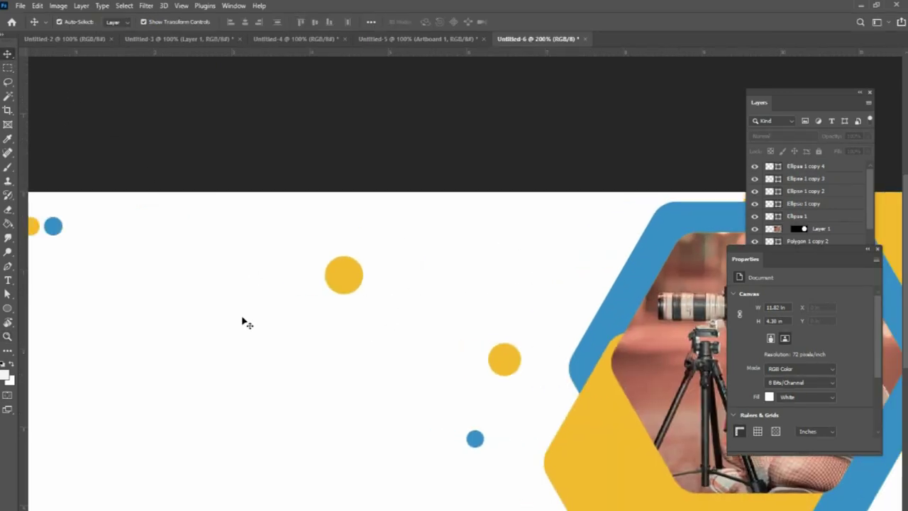
left_click(475, 441)
left_click_drag(479, 440, 446, 251)
key("Return")
Step: Hide the transform controls and copy the tiny blue dot downward into an evenly spaced column of four
key("z")
left_click(464, 260)
left_click(464, 260)
left_click(463, 260)
left_click(455, 262)
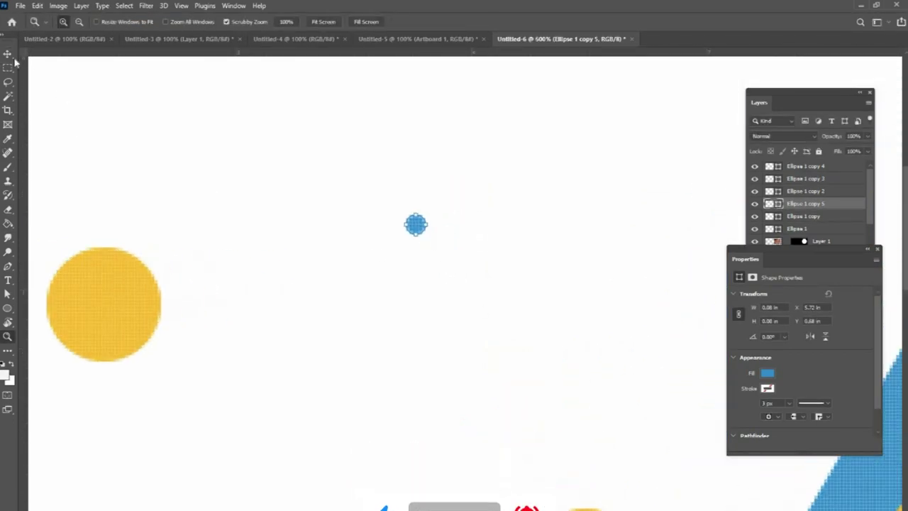
key("v")
left_click(390, 312)
left_click(419, 226)
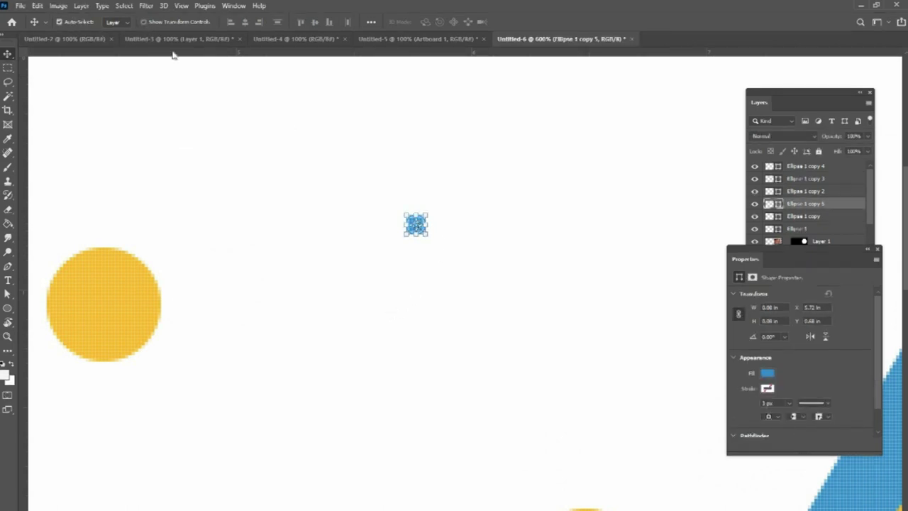
left_click_drag(417, 227, 417, 260)
left_click_drag(417, 261, 417, 324)
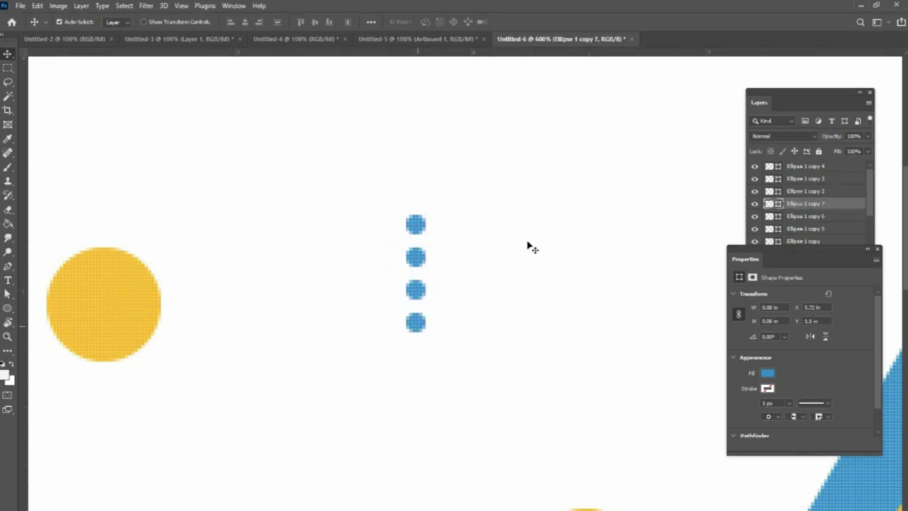
Step: Select the four dot layers and copy the column about 0.19 in to the right
left_click_drag(848, 249, 849, 307)
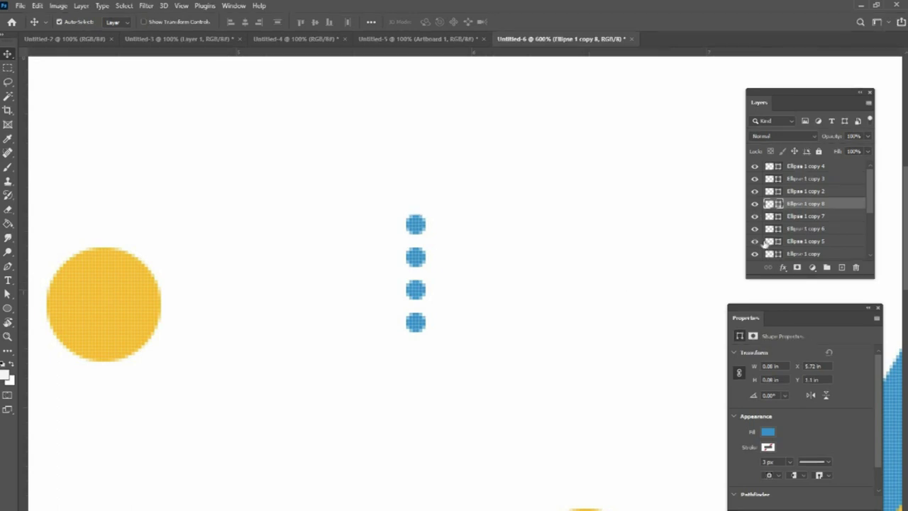
left_click(805, 241, "shift")
left_click_drag(425, 225, 470, 225)
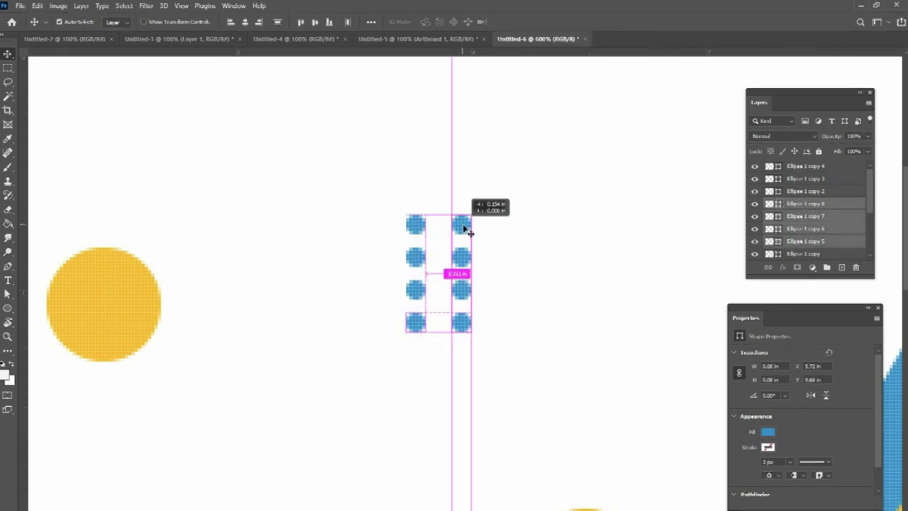
key("z")
right_click(505, 246)
left_click(562, 251)
Step: Select all eight dot layers, scale the grid down to about 0.14 in wide, and lower its opacity to 51%
left_click_drag(879, 265, 867, 342)
left_click(794, 291)
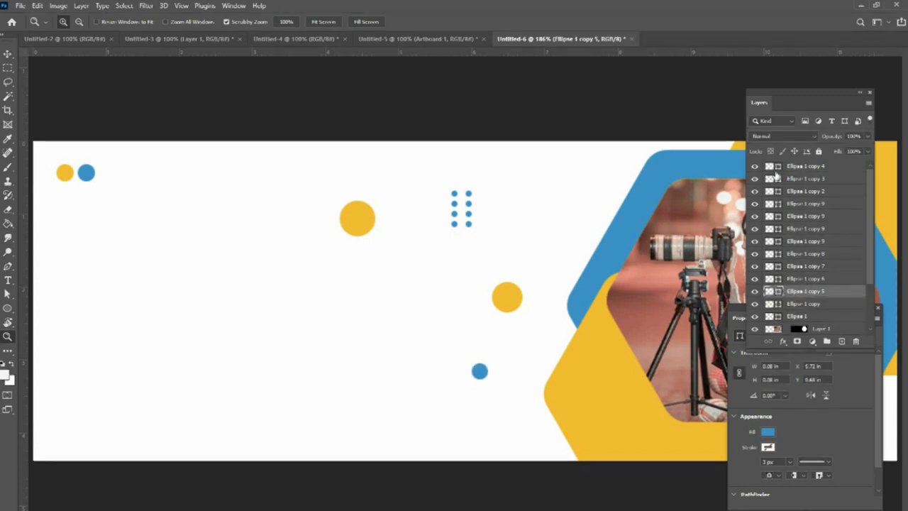
left_click(777, 166)
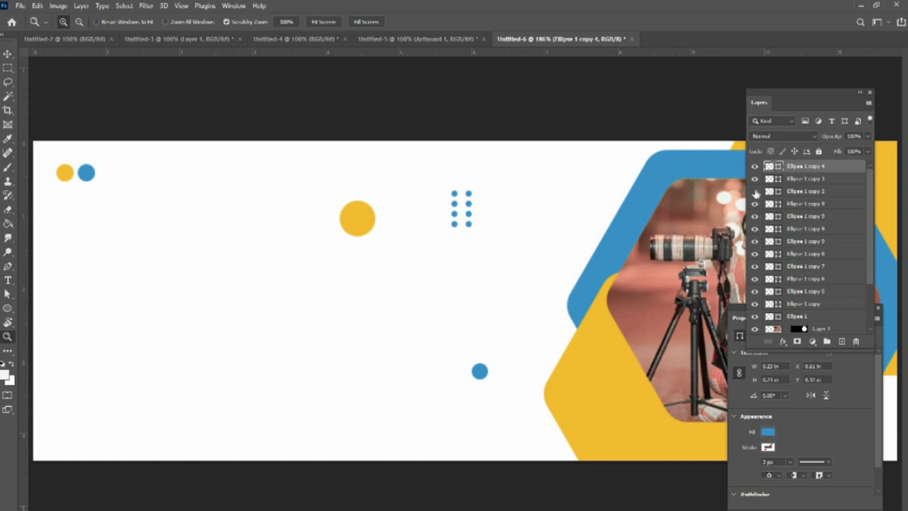
left_click(793, 206)
left_click(818, 293, "shift")
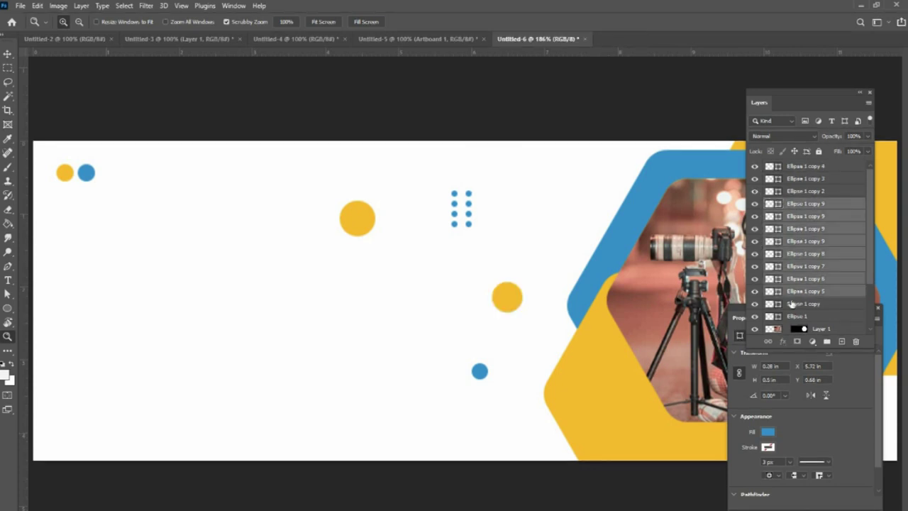
key("ctrl+t")
mouse_move(469, 224)
left_mouse_down()
mouse_move(461, 218)
mouse_move(472, 234)
mouse_move(459, 223)
left_mouse_up()
key("Return")
key("z")
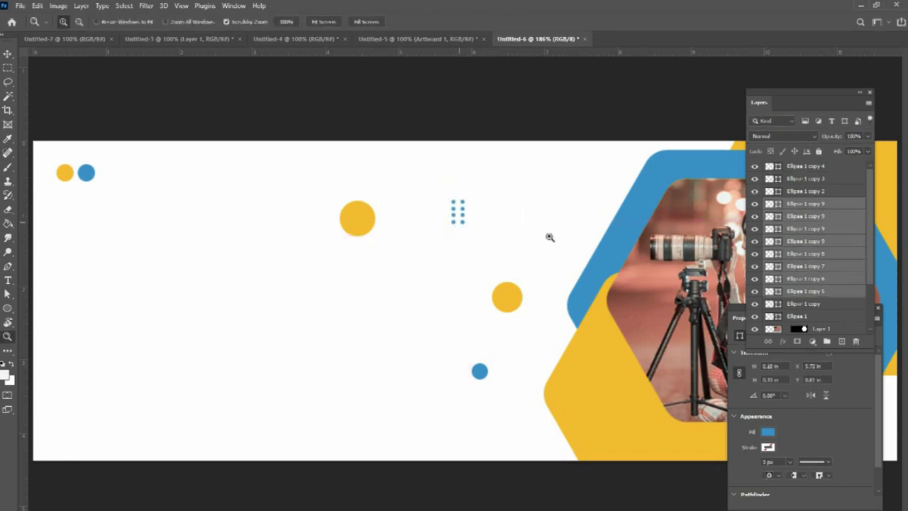
key("ctrl+t")
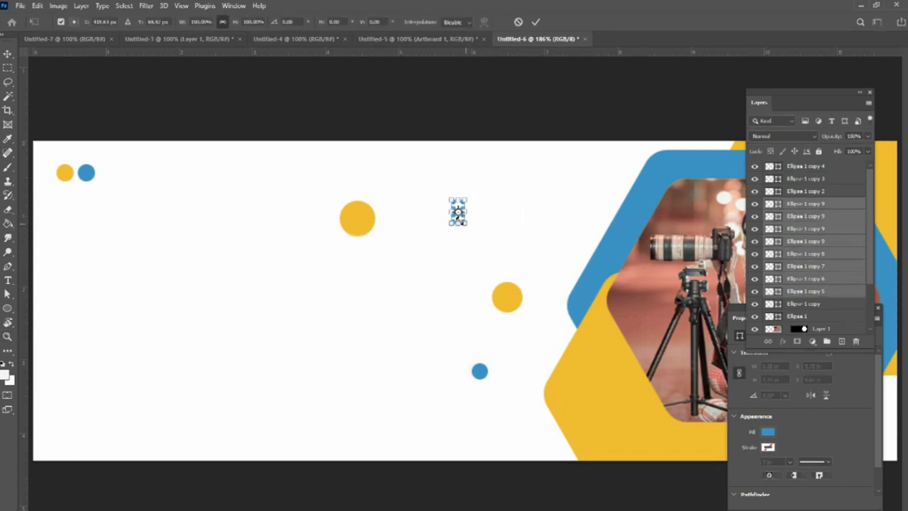
key("Return")
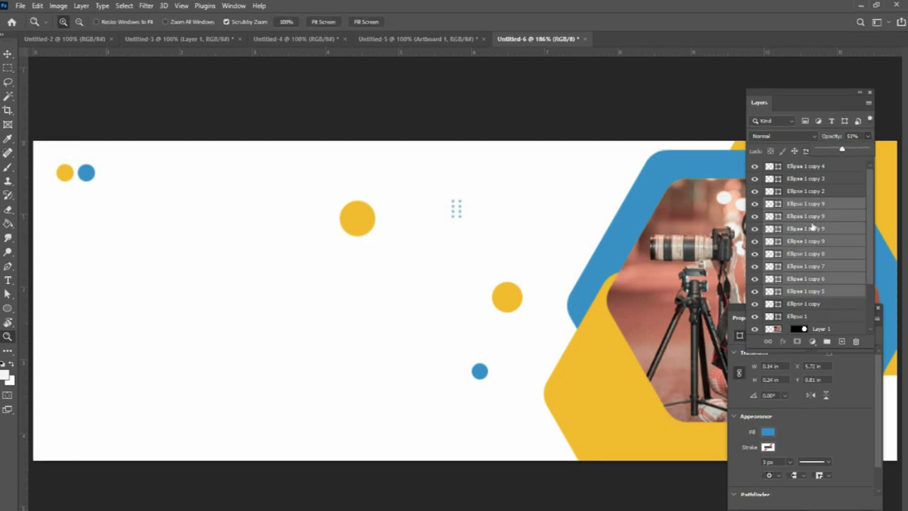
Step: Add an "X" text in the middle of the white area and set its font to OCR-A BT
key("t")
left_click(288, 307)
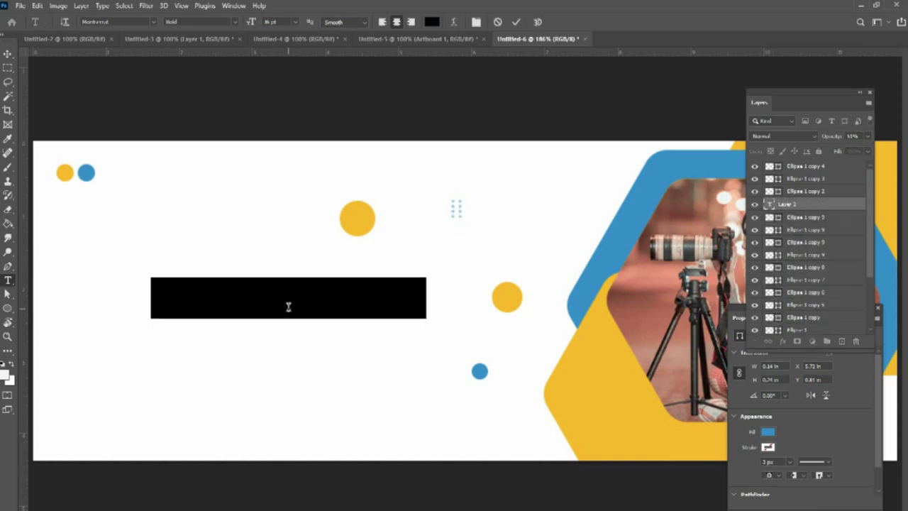
type("X")
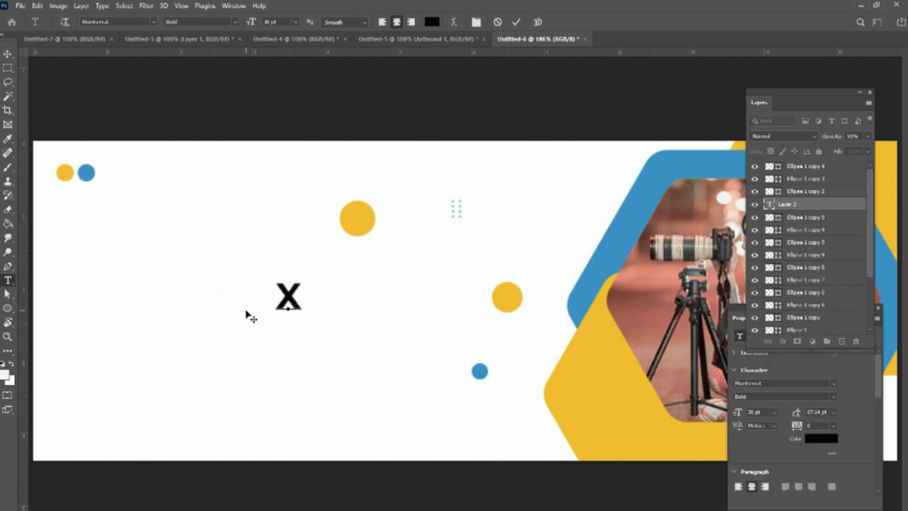
key("ctrl+a")
key("Down")
key("Down")
key("Down")
key("Down")
key("Down")
key("Down")
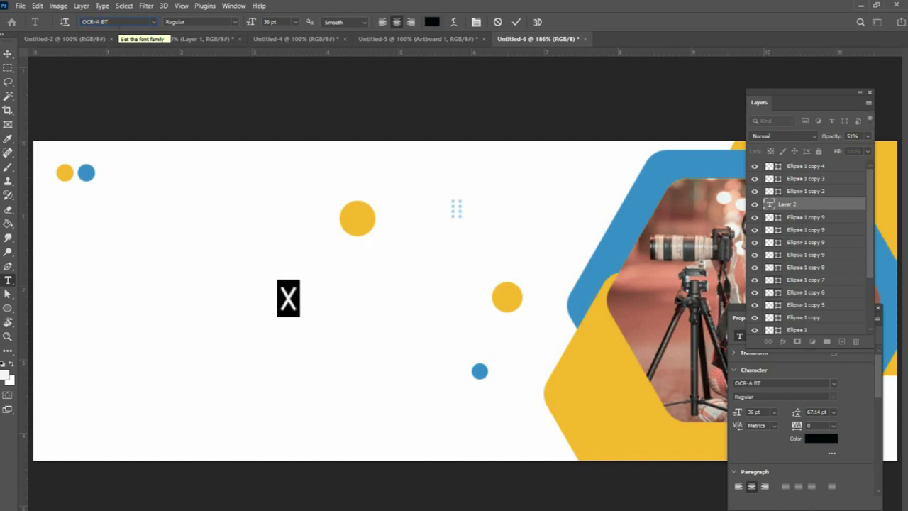
key("ctrl+Return")
Step: Scale the "X" text down to about 16.77 pt and colour it with the hexagon's blue
key("ctrl+t")
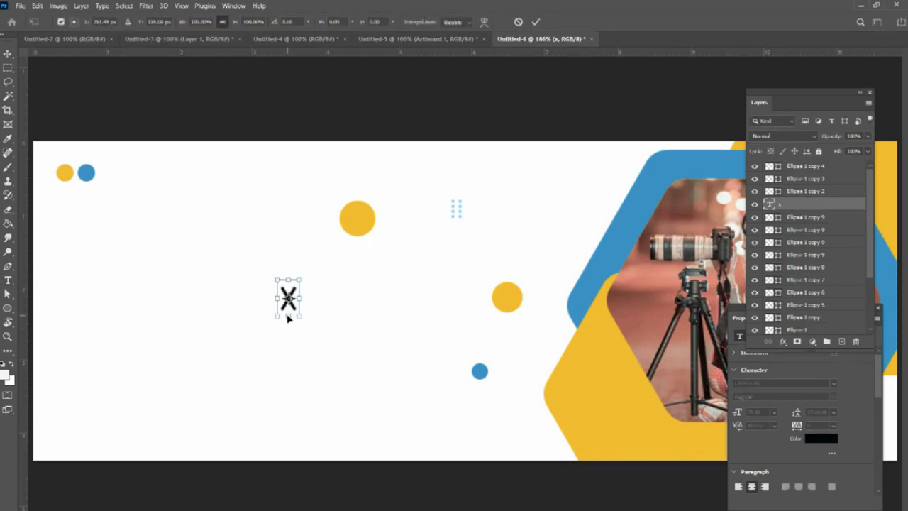
left_click_drag(288, 317, 288, 292)
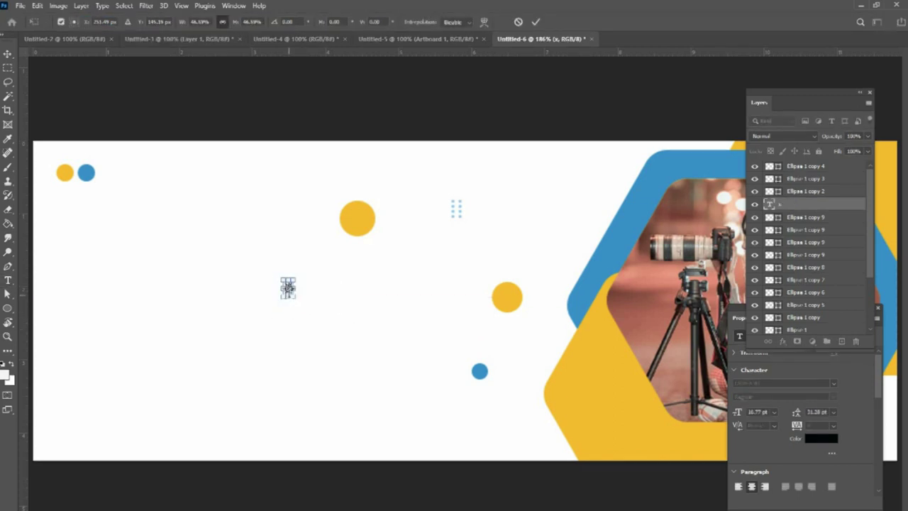
key("Return")
double_click(288, 288)
left_click(432, 21)
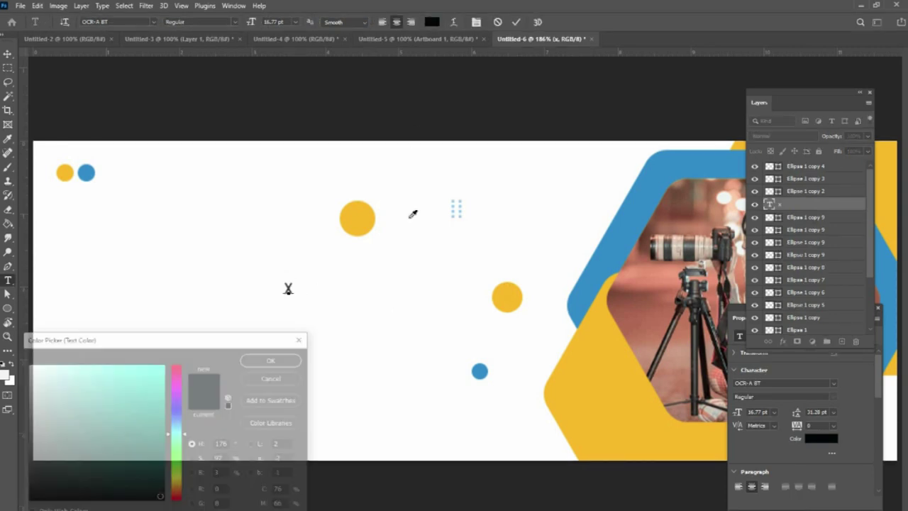
left_click(628, 212)
key("Return")
key("Escape")
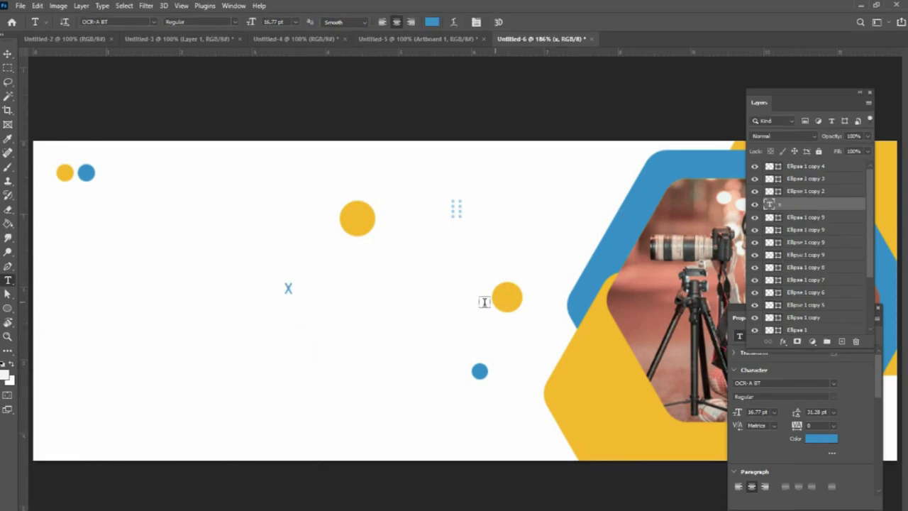
Step: Shrink the yellow circle nearest the photo hexagons to about 0.29 in wide
left_click(508, 299, "ctrl")
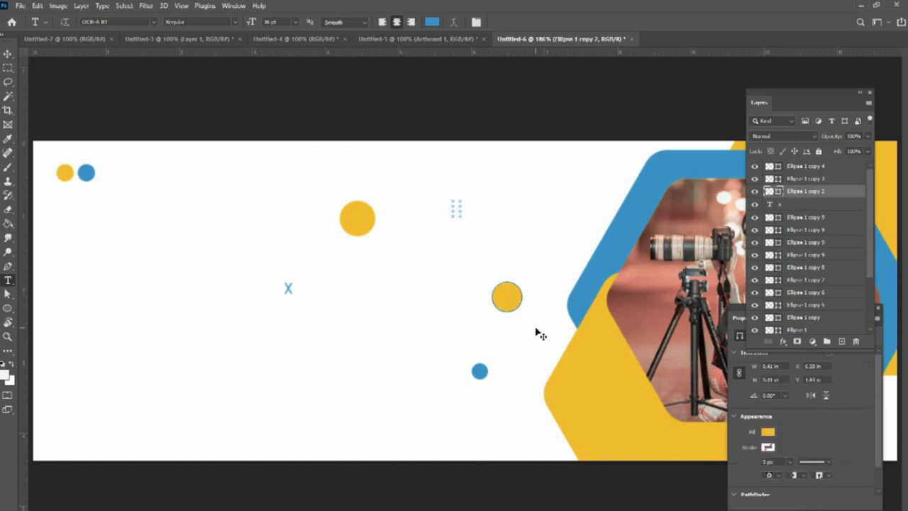
key("ctrl+t")
left_click_drag(522, 313, 510, 303)
key("Return")
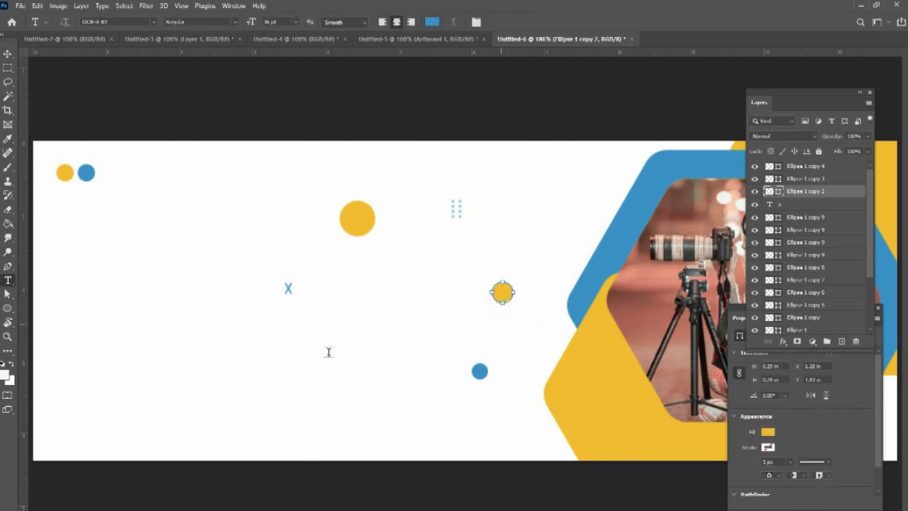
Step: Add the text "CORPORATE LOGO" beside the two circles in the banner's upper-left corner
left_click(129, 182)
type("CO")
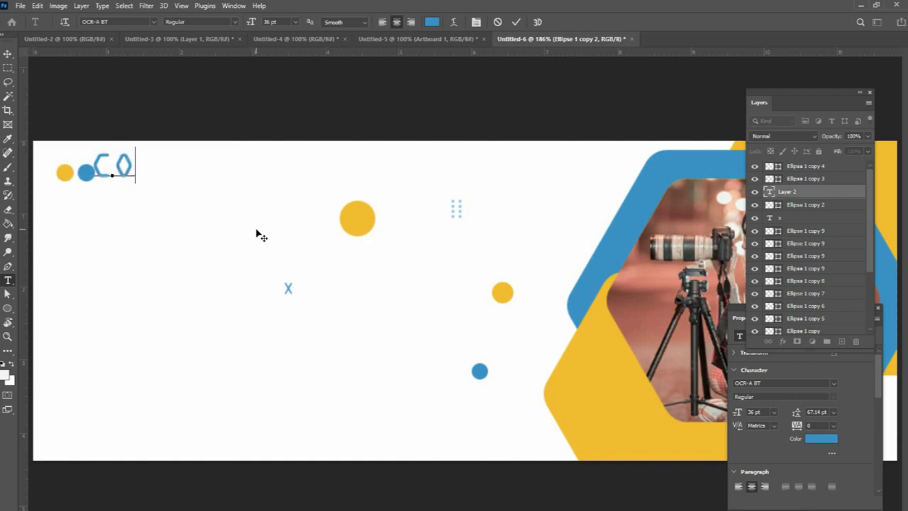
type("RPO")
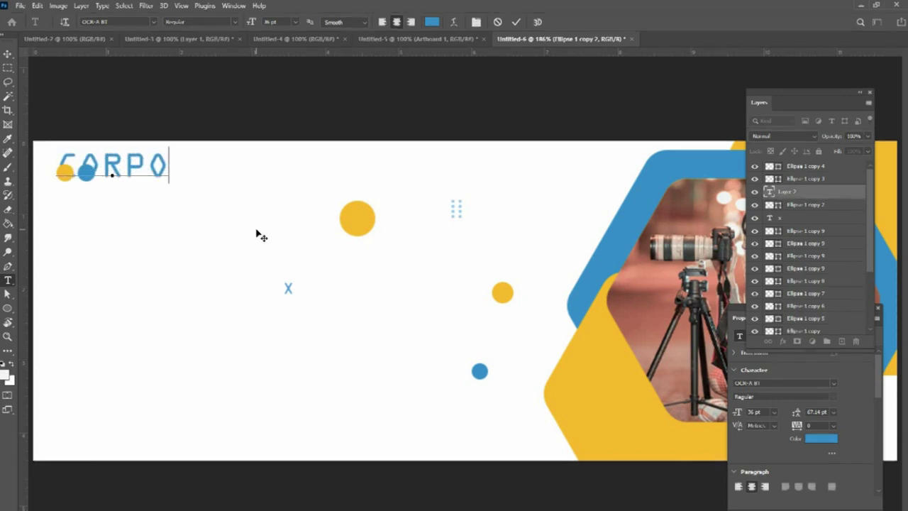
type("RATE LOGO")
Step: Reduce the "CORPORATE LOGO" text size to 14 pt
key("ctrl+a")
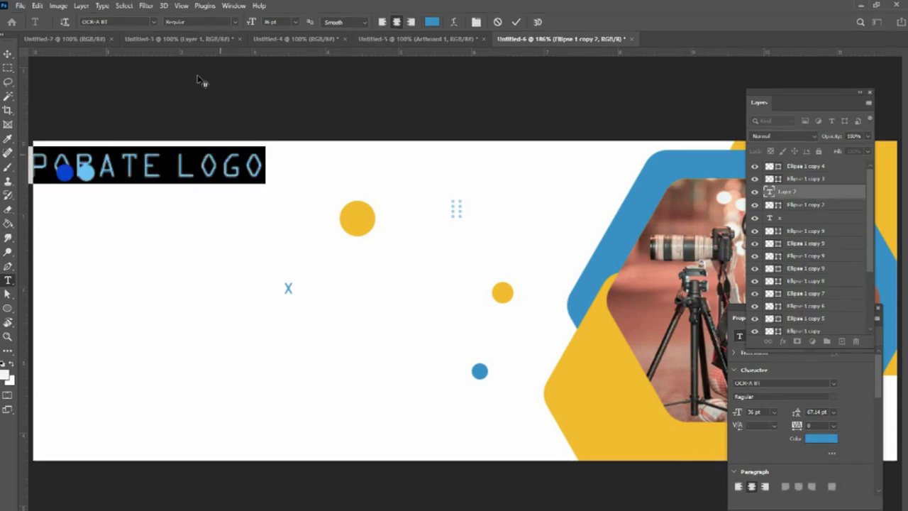
key("Down")
key("Down")
key("Down")
key("Down")
key("Down")
key("Down")
key("Down")
key("Down")
key("Down")
key("Down")
key("Down")
key("Down")
key("Down")
key("Down")
key("Down")
key("Down")
key("Down")
key("Down")
key("Down")
key("Down")
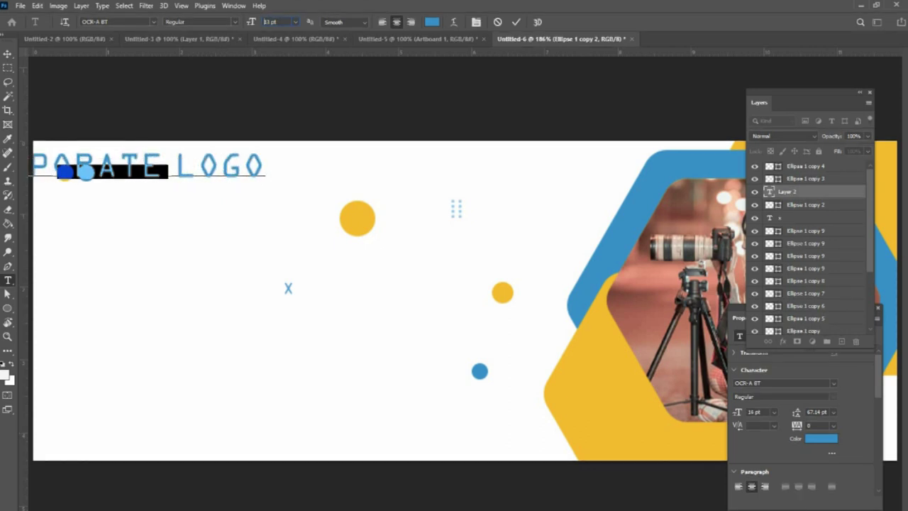
key("Up")
key("Up")
key("Up")
key("Up")
key("Up")
key("Return")
key("ctrl+Return")
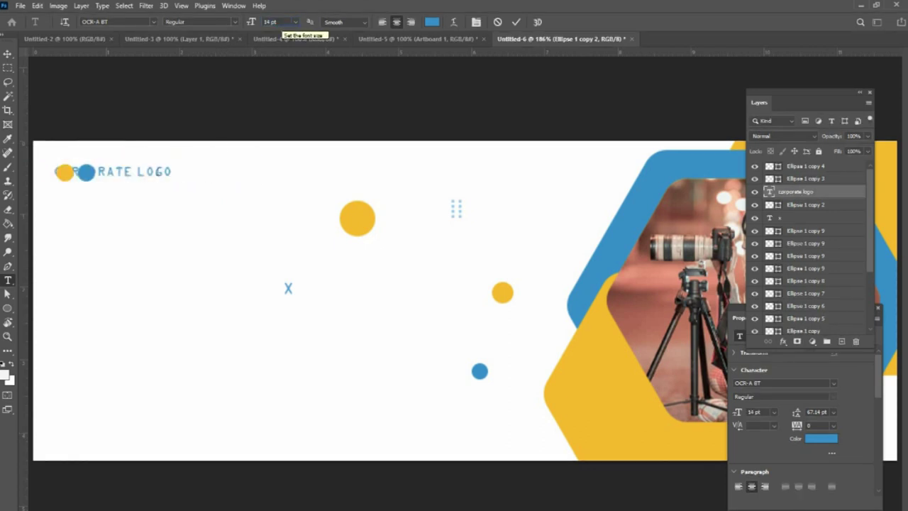
Step: Place the "CORPORATE LOGO" text just right of the blue corner circle and set its size to 16 pt
left_click_drag(162, 176, 196, 174)
left_click(194, 174)
key("ctrl+a")
key("ctrl+shift+period")
key("ctrl+Return")
key("ctrl+shift+Right")
key("ctrl+shift+Right")
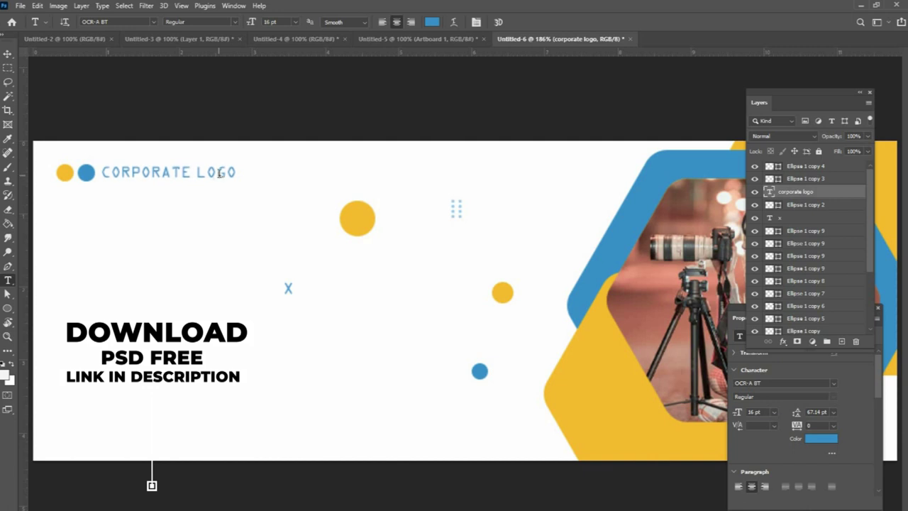
Step: Change the "CORPORATE LOGO" text's font to Barlow
triple_click(220, 173)
type("Barlow")
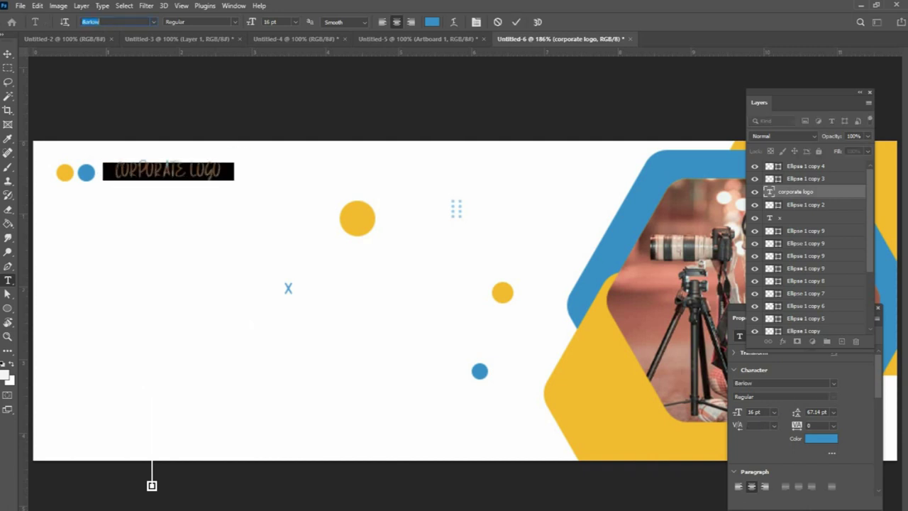
key("Return")
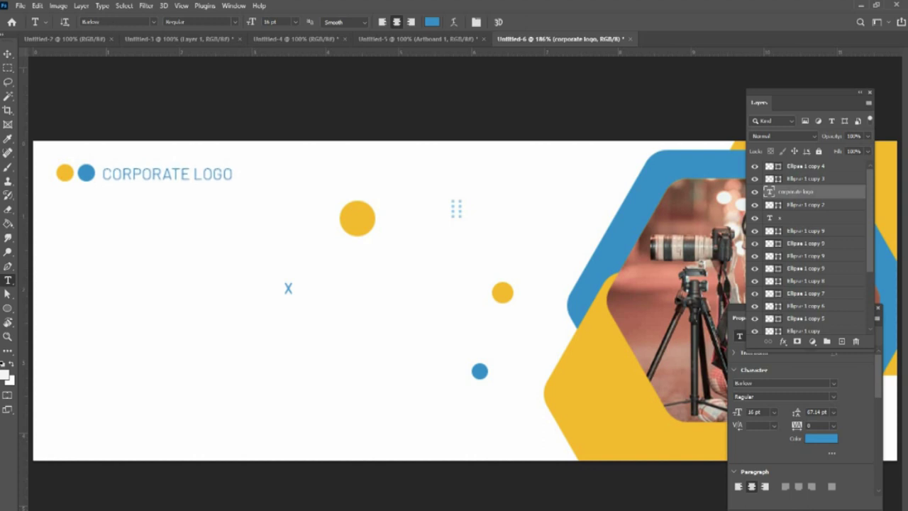
Step: Recolor the "CORPORATE LOGO" text medium gray and set its font weight to Medium
triple_click(178, 174)
left_click(431, 22)
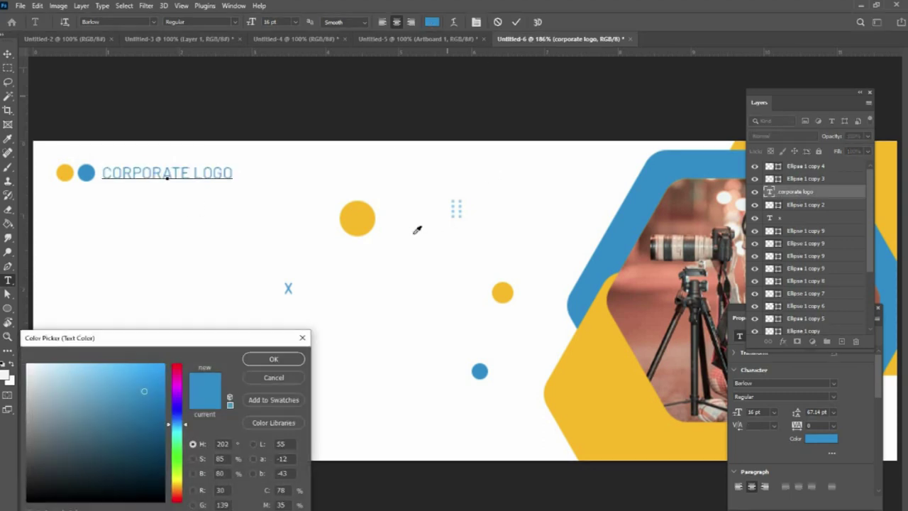
left_click(255, 362)
left_click(202, 22)
left_click(199, 103)
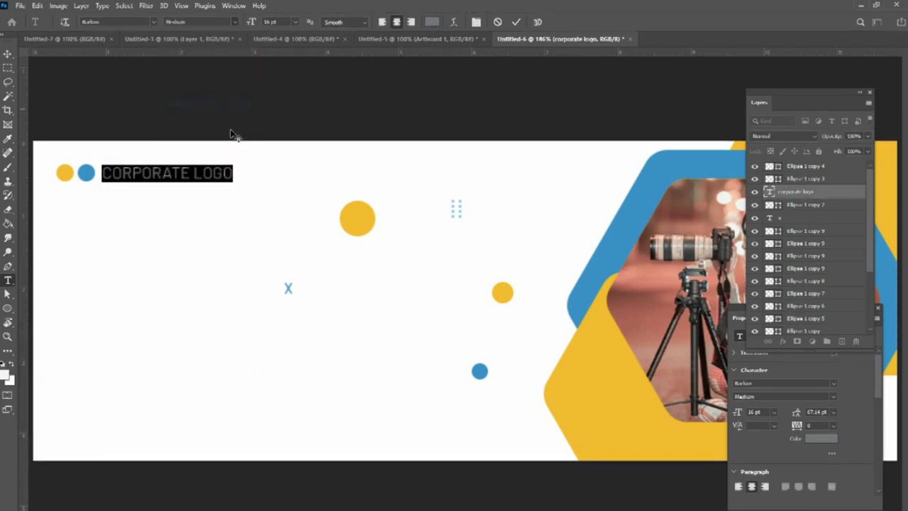
left_click(230, 131)
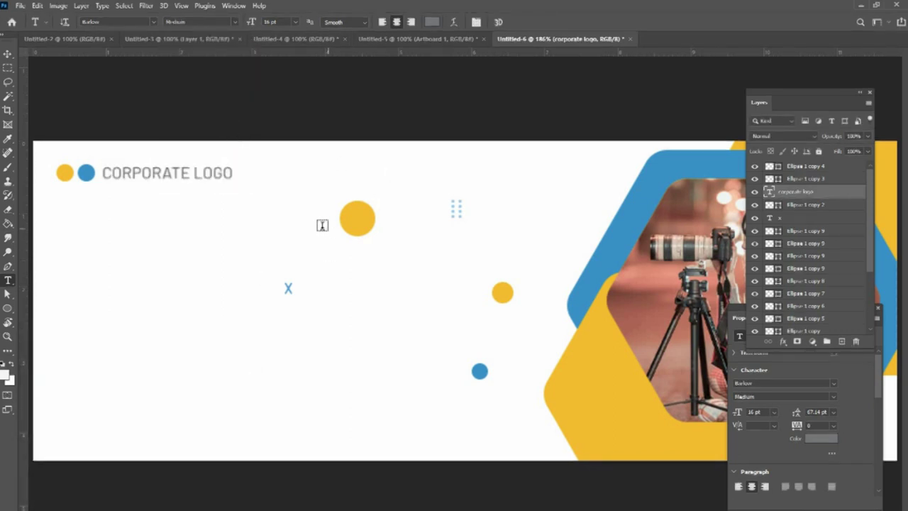
Step: Draw a horizontal line about 2.9 in long from the banner's left edge near the bottom, with yellow fill and no stroke
right_click(9, 309)
left_click(42, 318)
left_click_drag(34, 420, 246, 419)
left_click(118, 21)
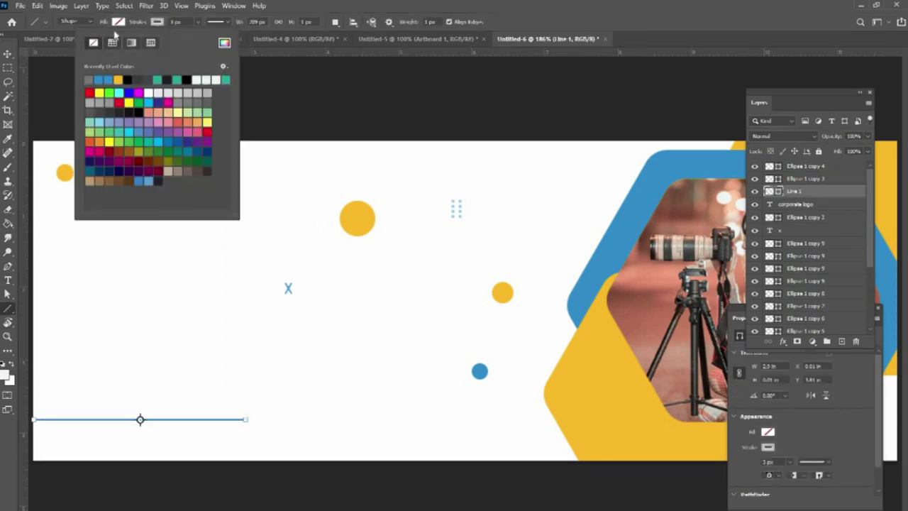
left_click(118, 23)
left_click(330, 49)
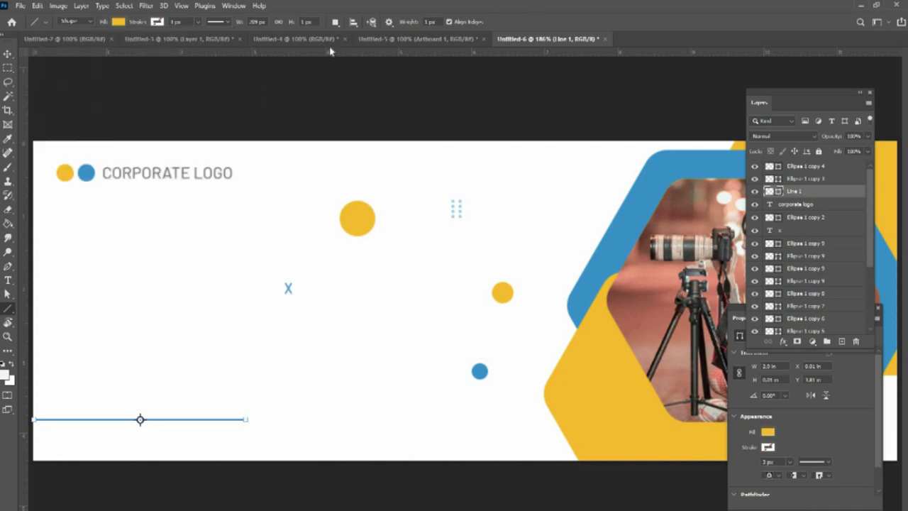
left_click(7, 54)
key("Left")
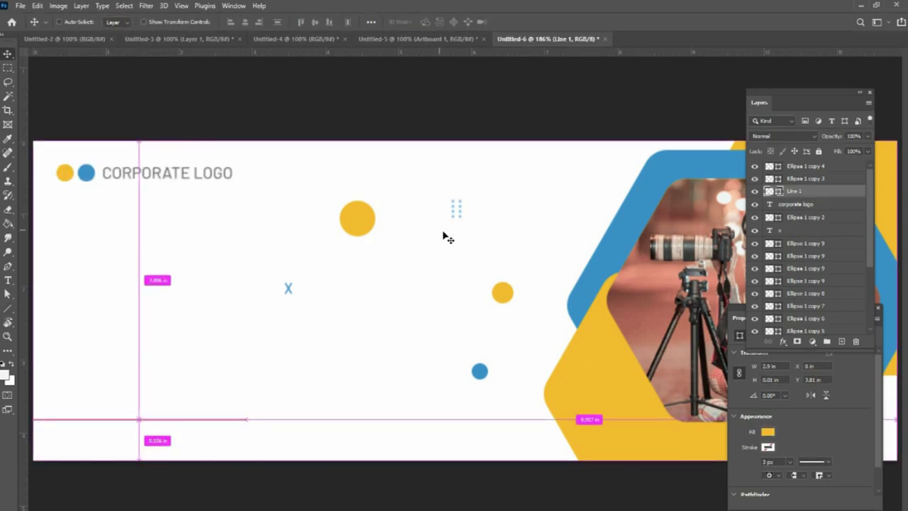
Step: Duplicate the logo text below itself and replace the copy with "DIGITAL", "MARKETING" and "AGENCY" on three lines
left_click_drag(174, 183, 165, 219)
key("ctrl+z")
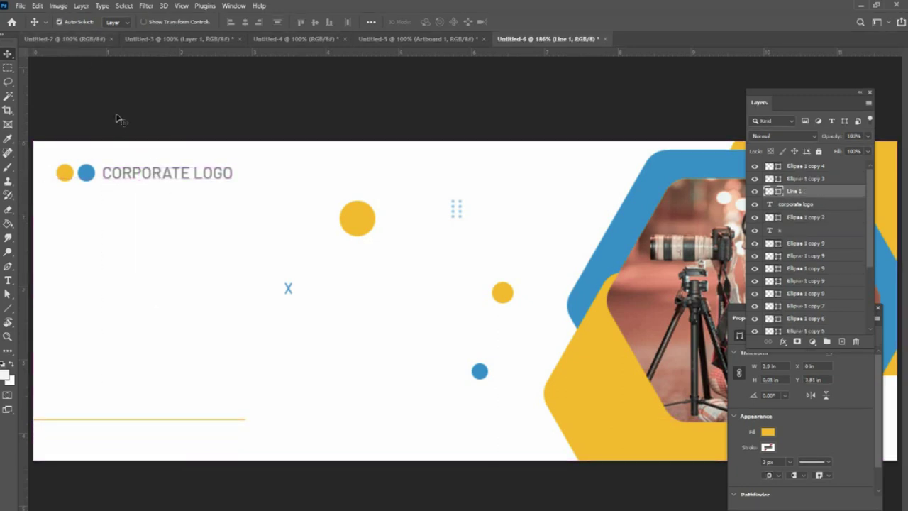
left_click_drag(156, 176, 134, 266)
double_click(166, 266)
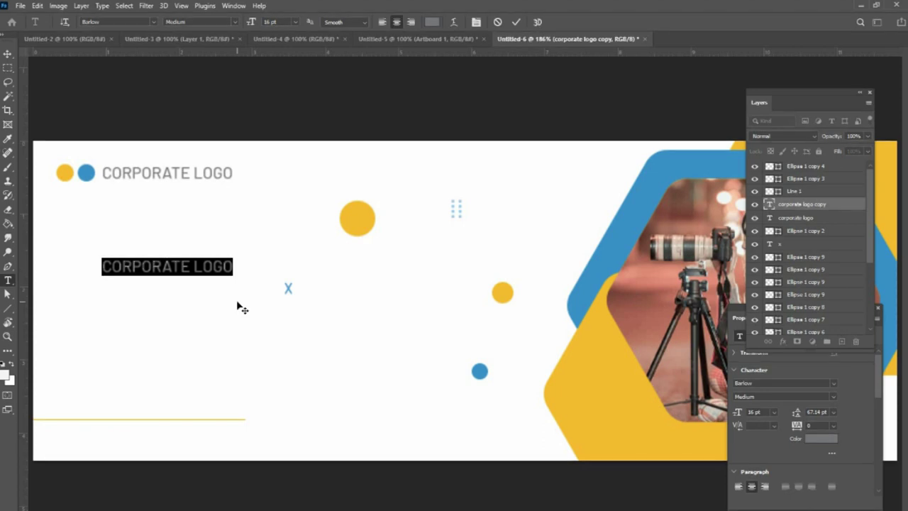
type("DIGITAL  ")
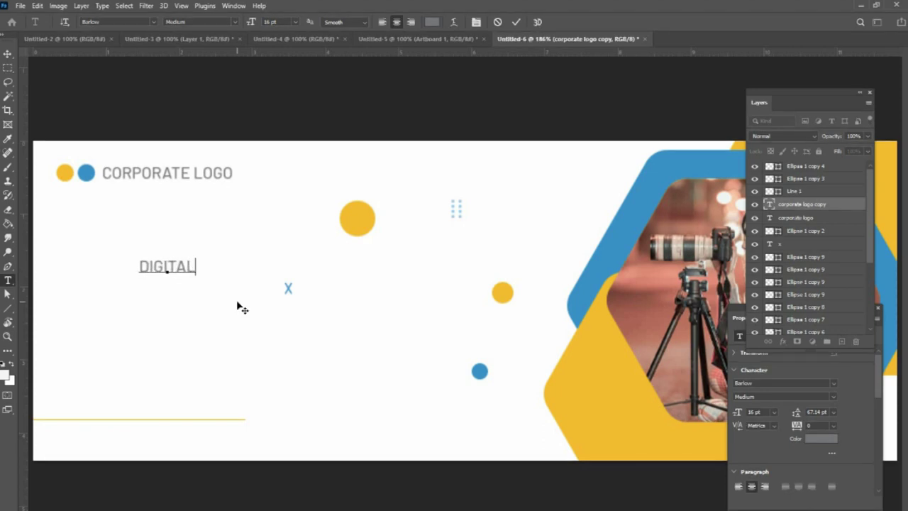
type("MA")
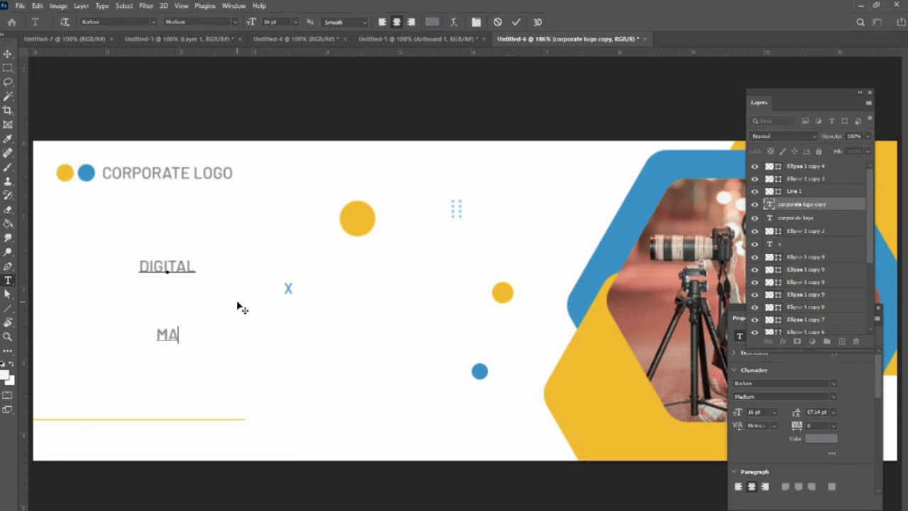
type("RKETING")
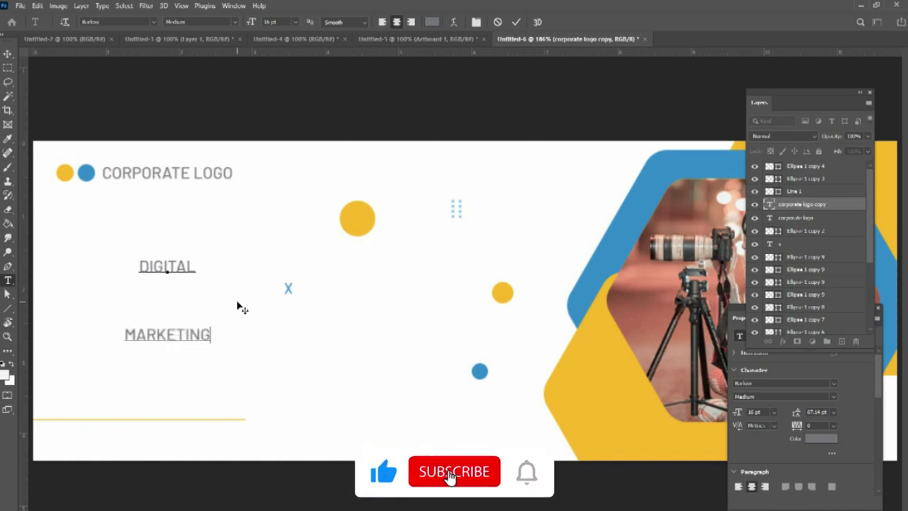
key("Return")
type("AGENCY")
Step: Set the leading of the three-line headline to Auto
key("ctrl+a")
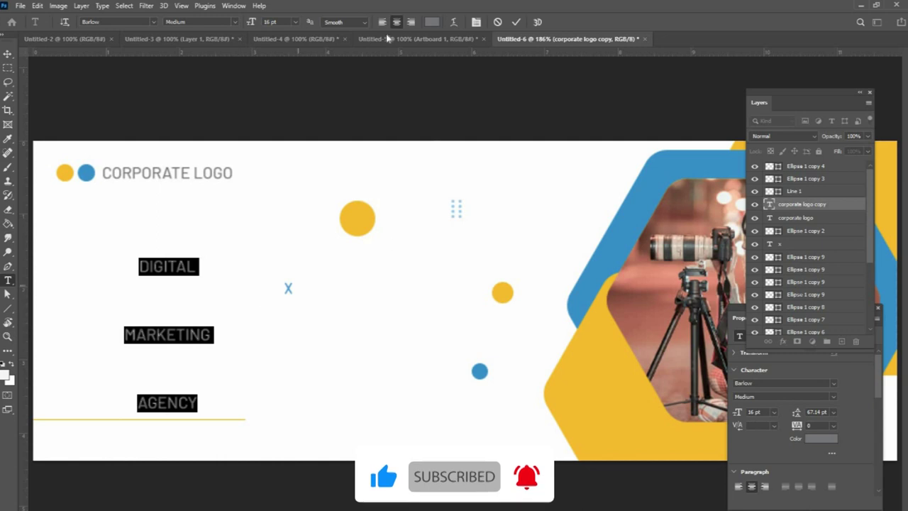
left_click(477, 22)
left_click(685, 244)
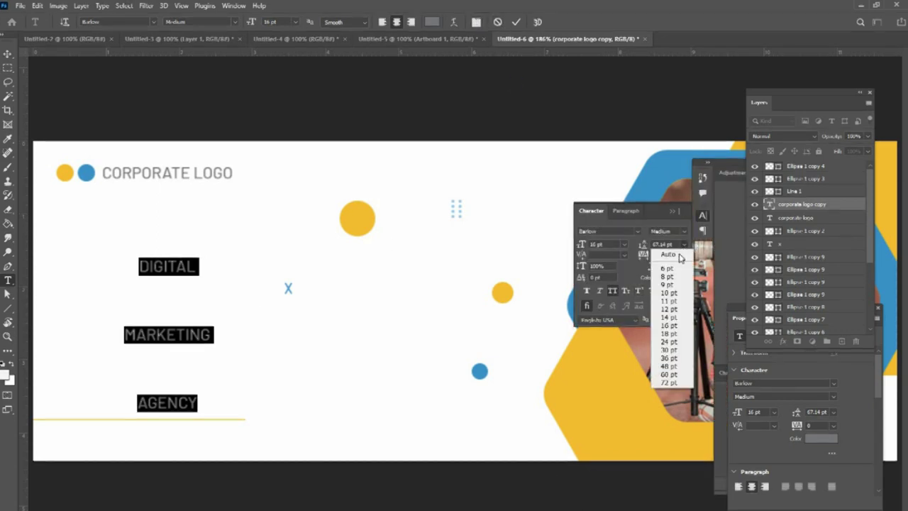
left_click(688, 250)
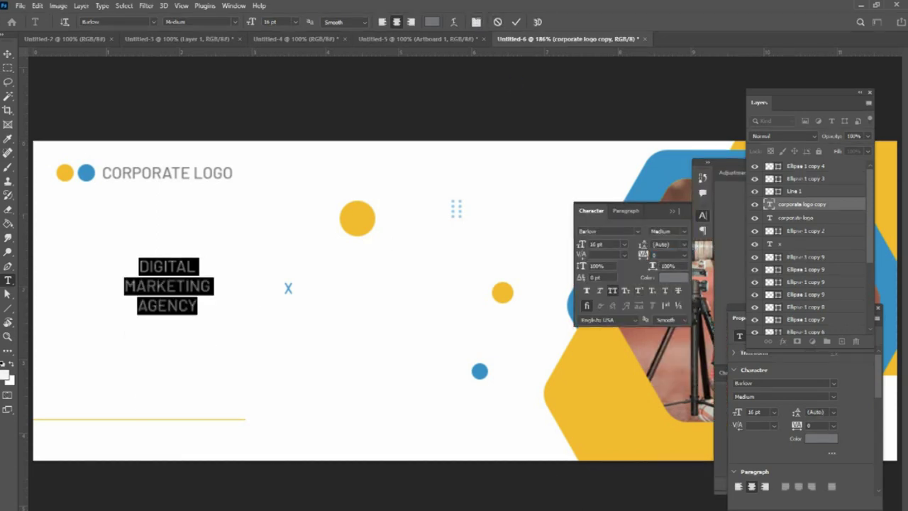
Step: Left-align the three-line headline and move it beneath the yellow logo circle, flush with the circle's left edge
left_click(626, 211)
left_click(588, 231)
left_click(543, 265)
left_click_drag(213, 292, 101, 263)
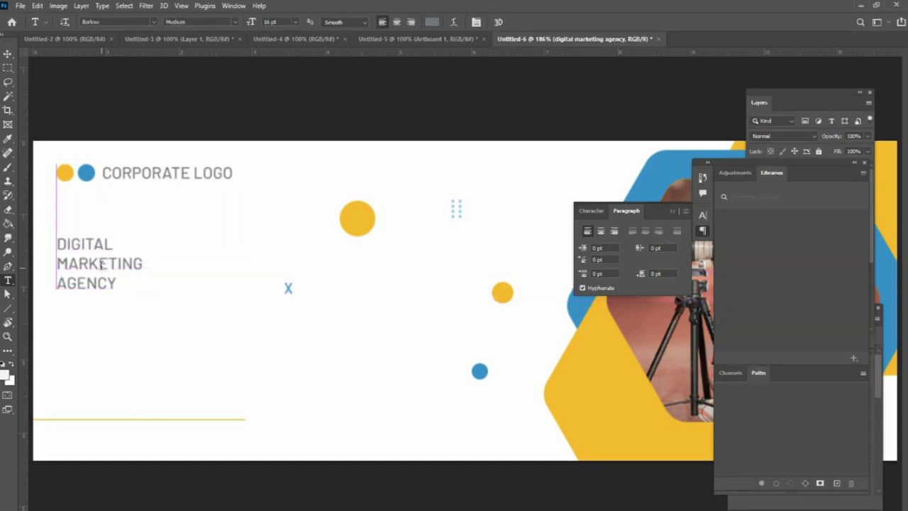
Step: Enlarge the whole "DIGITAL MARKETING AGENCY" headline to 33 pt
left_click(109, 262)
key("ctrl+a")
key("ctrl+shift+period")
key("ctrl+shift+period")
key("ctrl+shift+period")
key("ctrl+shift+period")
key("ctrl+shift+period")
key("ctrl+shift+period")
key("ctrl+shift+period")
key("ctrl+shift+period")
key("ctrl+shift+period")
key("ctrl+shift+period")
key("ctrl+shift+period")
key("ctrl+shift+period")
key("ctrl+shift+period")
key("ctrl+shift+period")
key("ctrl+shift+period")
key("ctrl+shift+period")
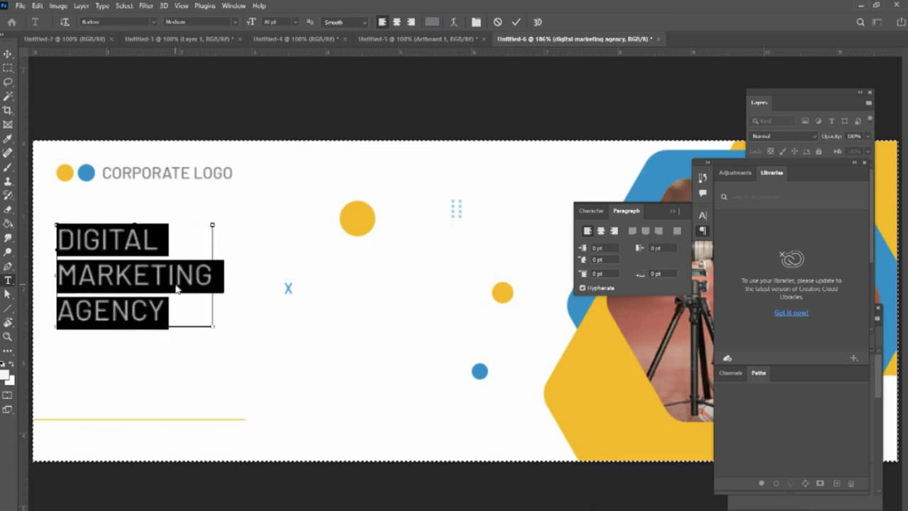
key("ctrl+Return")
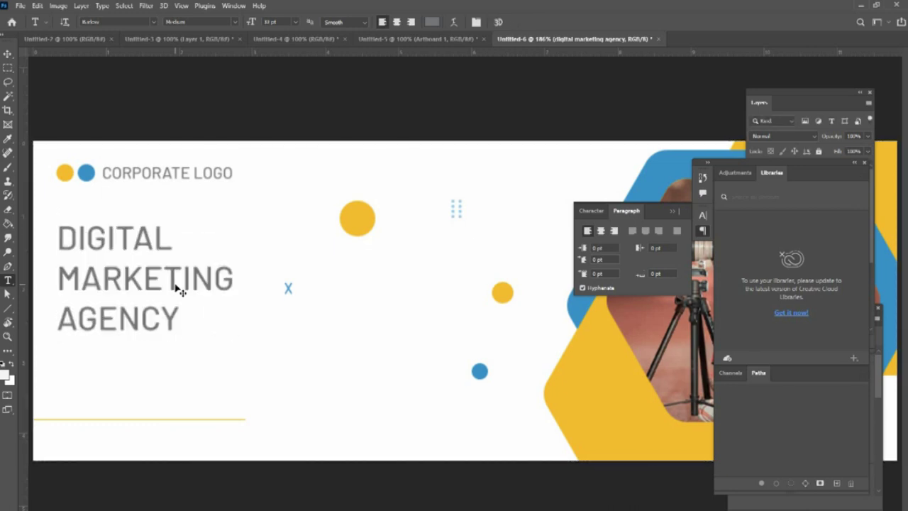
Step: Place a vertical guide at the yellow logo circle's left edge and align the headline's left side to it
key("ctrl+shift+Left")
key("ctrl+Right")
key("ctrl+Right")
key("ctrl+Right")
key("ctrl+Right")
key("ctrl+Right")
key("ctrl+Right")
key("ctrl+Right")
key("ctrl+Right")
key("ctrl+Right")
key("ctrl+Right")
key("ctrl+Right")
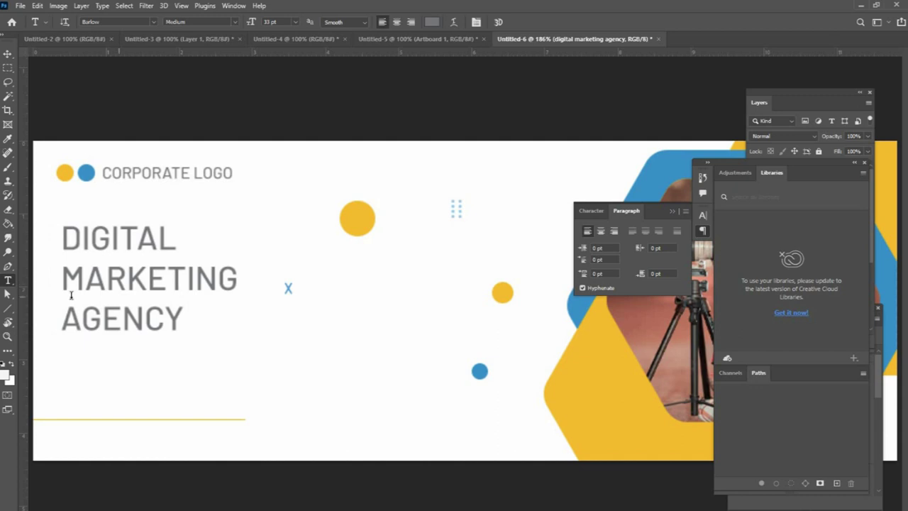
left_click_drag(26, 277, 56, 279)
left_click_drag(104, 246, 97, 244)
Step: Recolor the word "DIGITAL" in the headline dark gray
left_click(132, 239)
double_click(153, 236)
left_click(431, 24)
left_click(35, 465)
key("Return")
key("ctrl+Return")
Step: Recolor the word "MARKETING" in the headline with the banner's blue
left_click(163, 276)
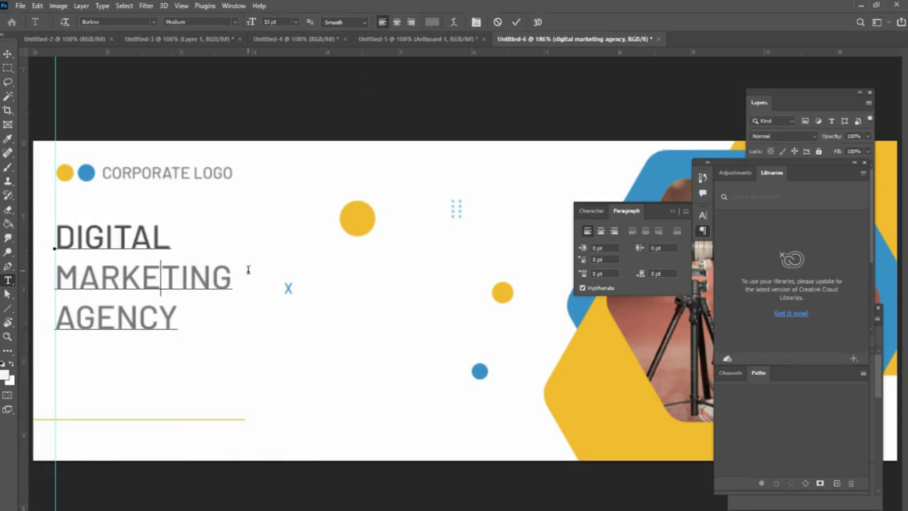
double_click(163, 277)
left_click(431, 22)
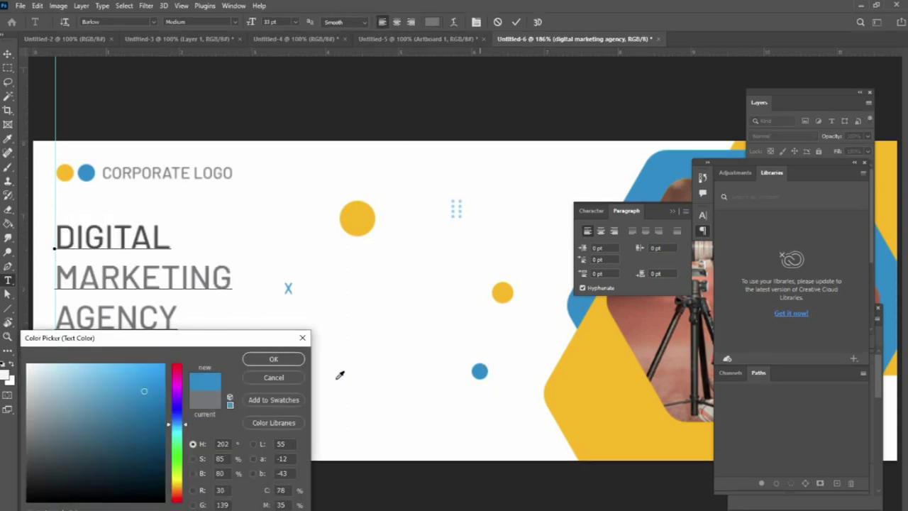
left_click(288, 363)
left_click(300, 338)
Step: Recolor the word "AGENCY" in the headline the same dark gray as "DIGITAL"
left_click(140, 318)
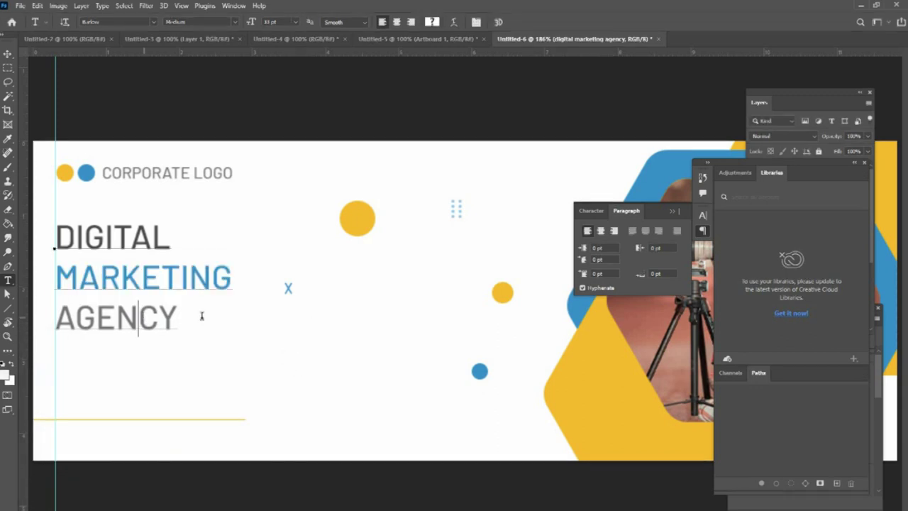
double_click(186, 315)
left_click(431, 22)
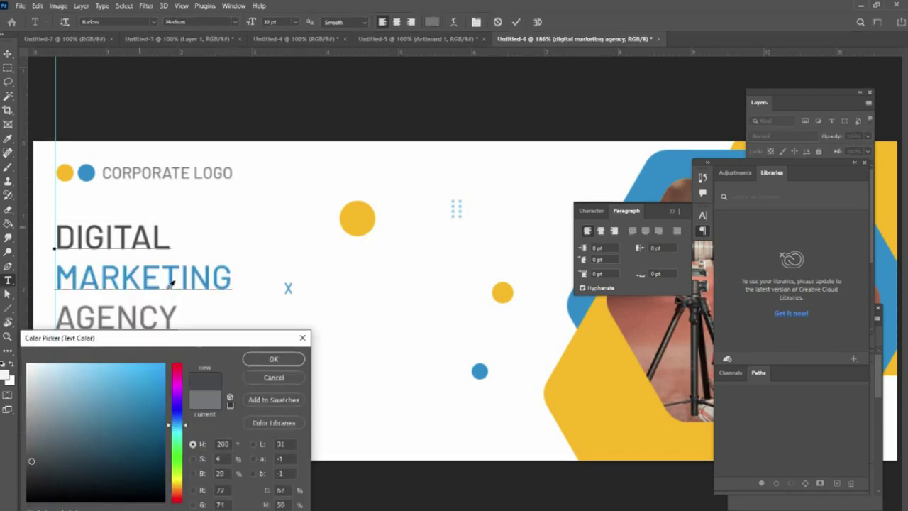
left_click(260, 360)
left_click(256, 356)
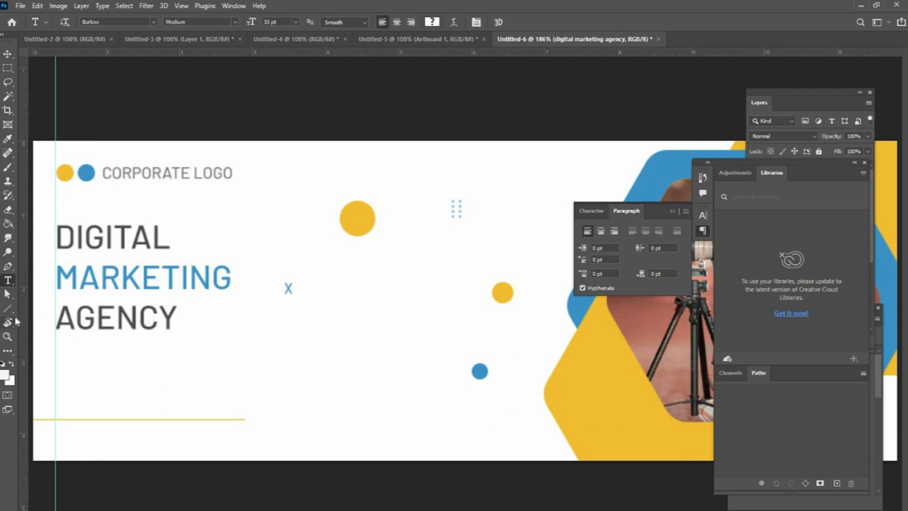
Step: Draw a rounded rectangle about 77 by 16 px below "AGENCY", starting at the vertical guide
left_click(8, 309)
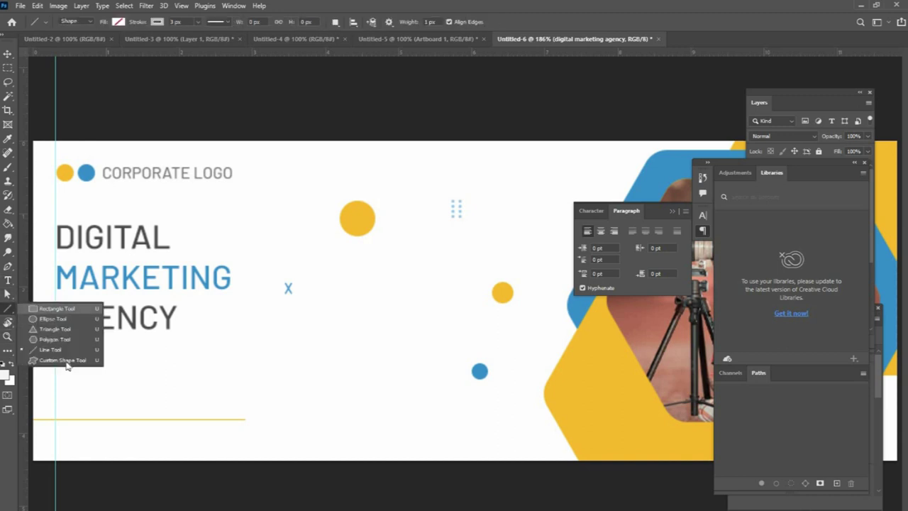
left_click(60, 312)
left_click_drag(55, 368, 133, 384)
Step: Fill the rounded rectangle with the banner's blue and remove its stroke
left_click(118, 21)
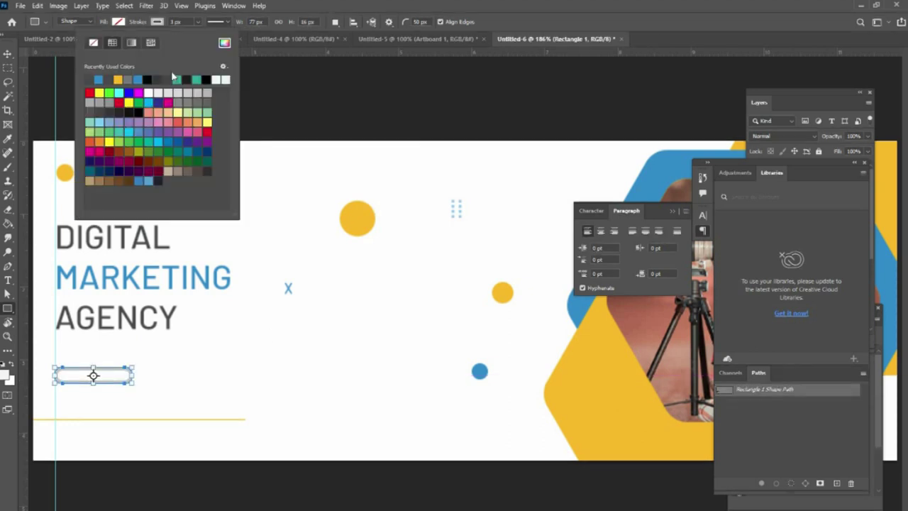
left_click(100, 79)
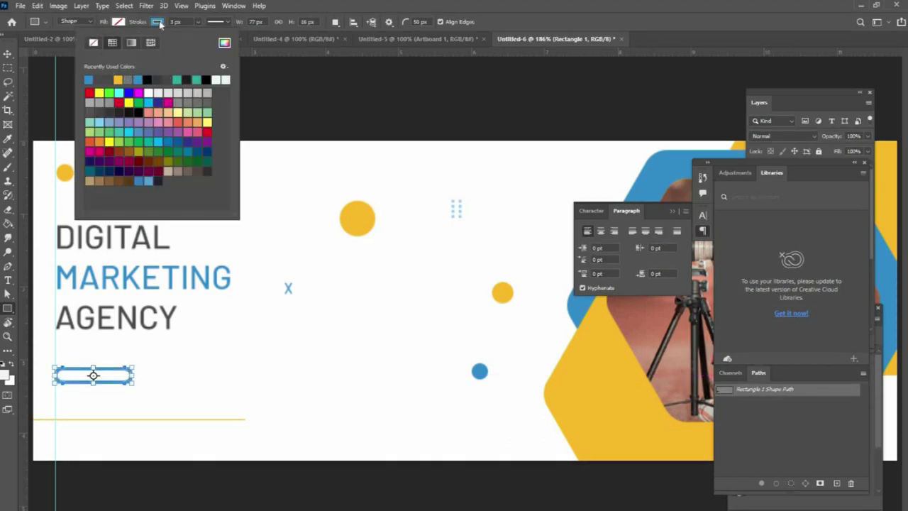
left_click(93, 42)
left_click(119, 22)
left_click(52, 79)
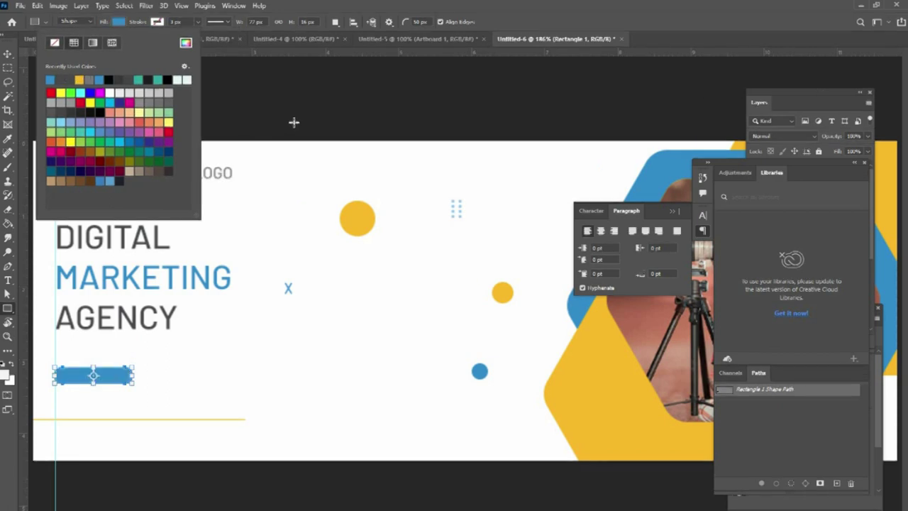
left_click(370, 66)
Step: Shrink the blue rounded rectangle to about 60 by 12 px, then scale it to about 104% with its left end at the guide
left_click_drag(134, 385, 133, 381)
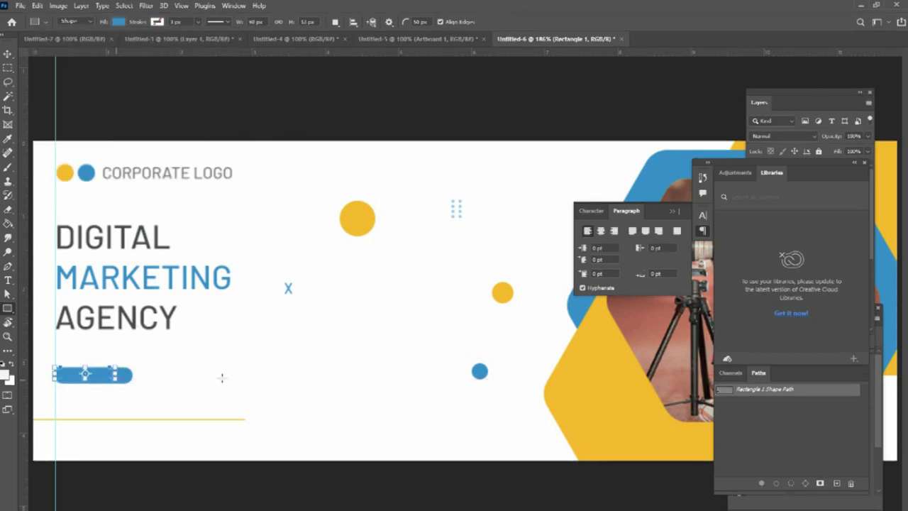
key("v")
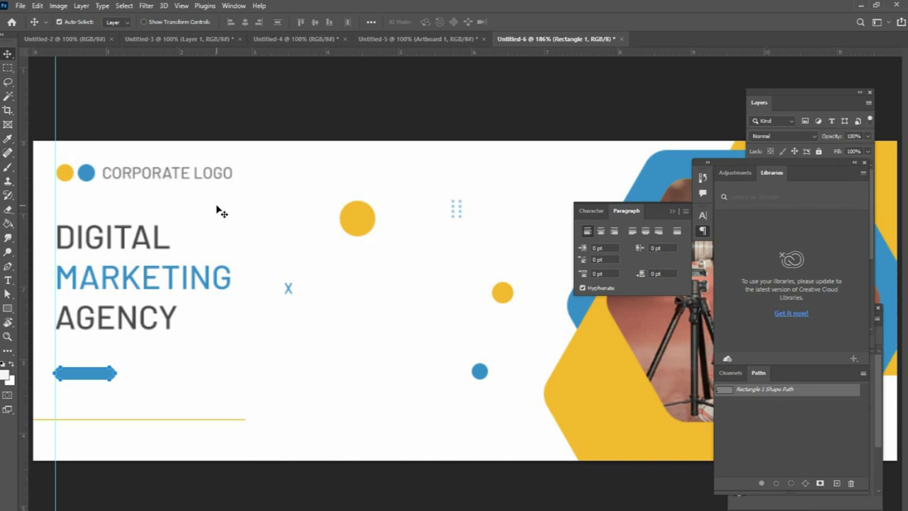
key("z")
left_click(168, 356)
left_click_drag(163, 345, 260, 336)
left_click(233, 344)
left_click(8, 55)
left_click_drag(171, 411, 137, 422)
key("ctrl+t")
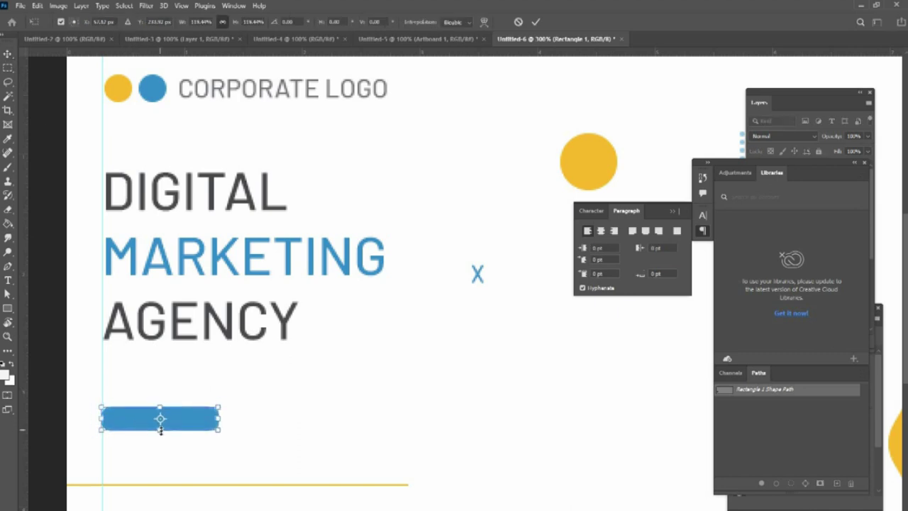
left_click_drag(219, 420, 203, 419)
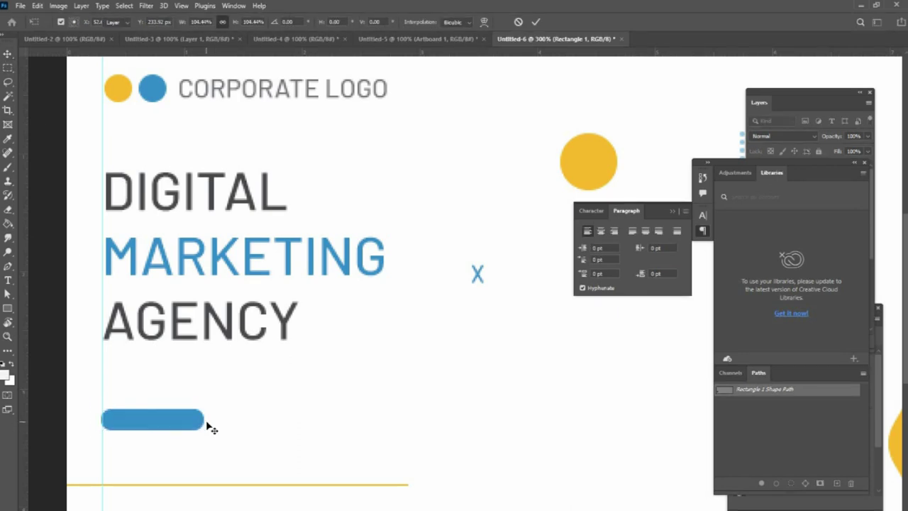
key("Return")
Step: Add the text "LEARN MORE" beside the blue rounded rectangle and color it white
left_click(8, 280)
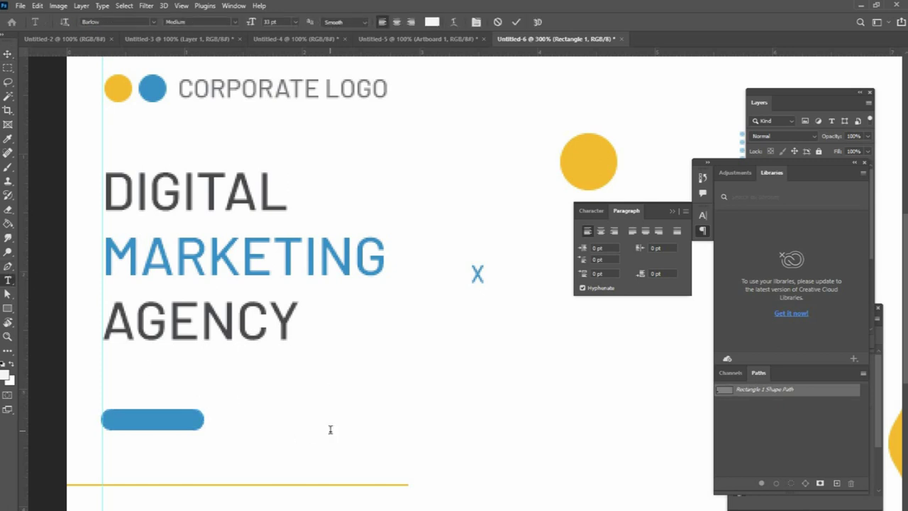
left_click(330, 429)
type("LEARN")
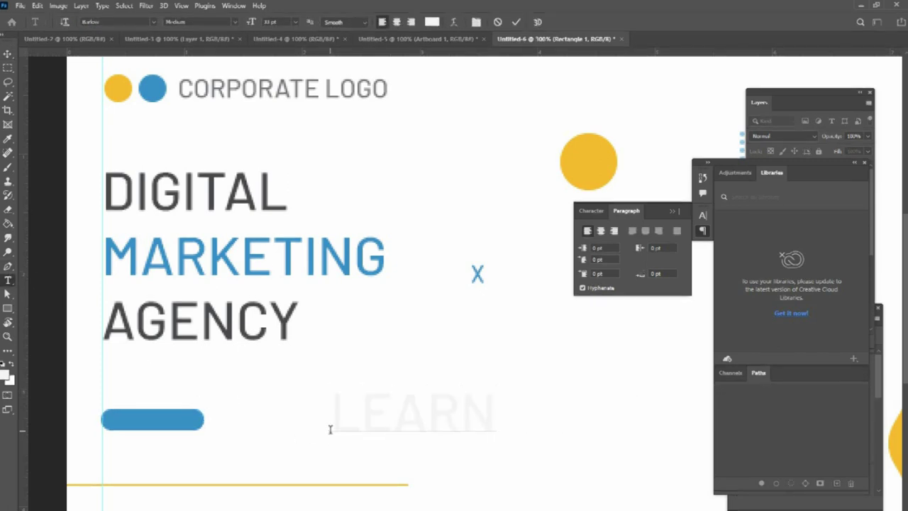
key("ctrl+a")
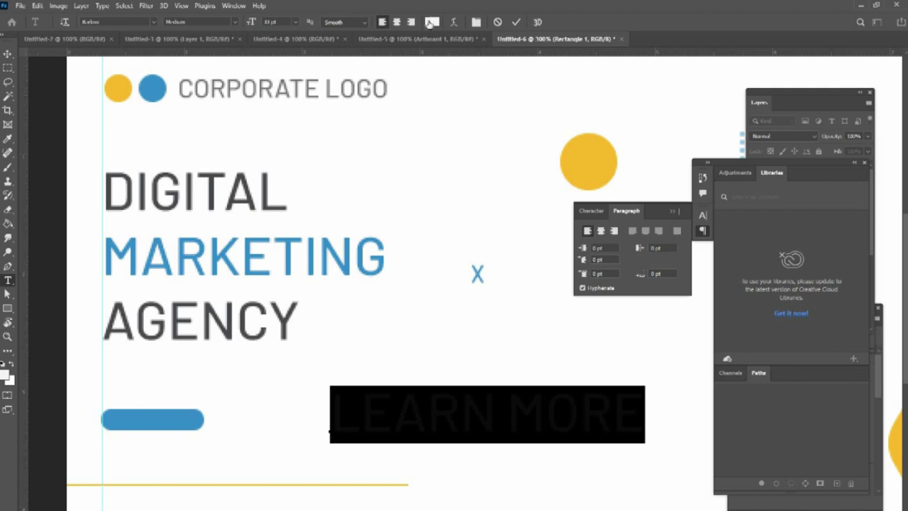
left_click(430, 23)
left_click(274, 359)
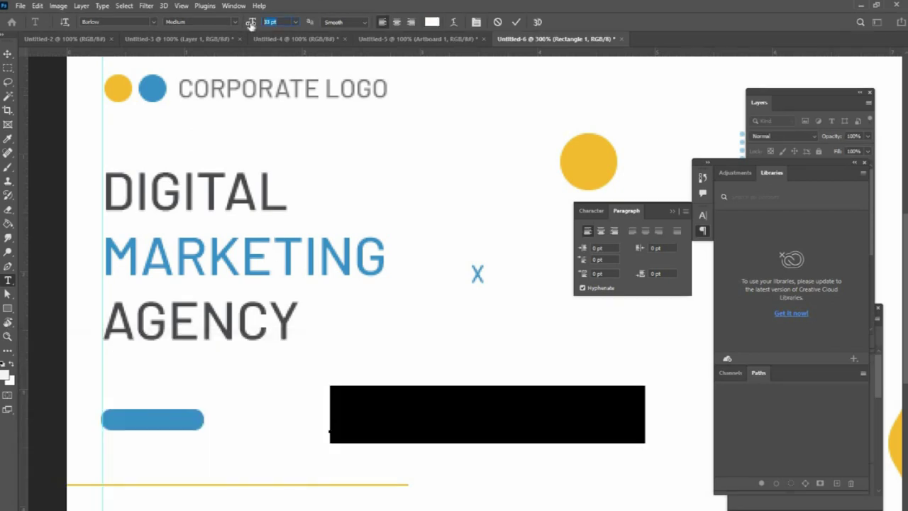
Step: Move the "LEARN MORE" text onto the blue button and set its font size to 8 pt
key("ctrl+Return")
key("ctrl+t")
left_click_drag(414, 427, 186, 419)
key("Return")
left_click(184, 419)
key("ctrl+a")
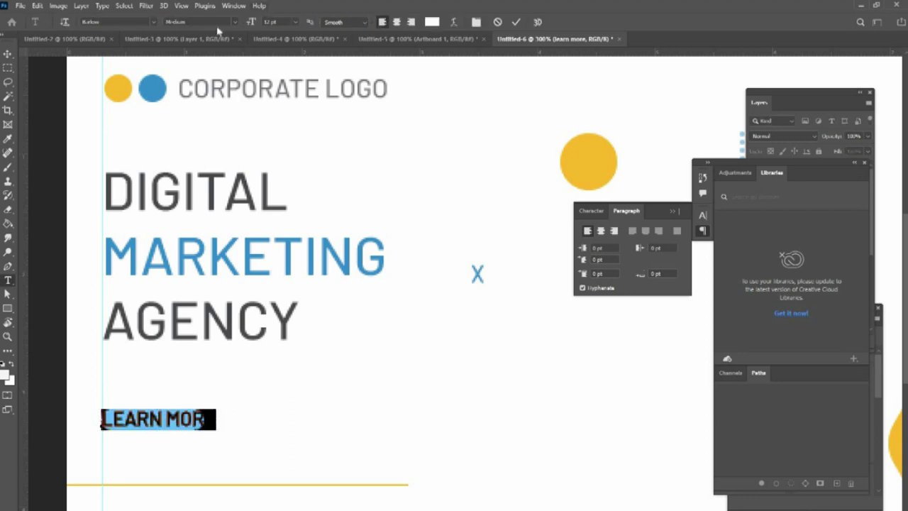
type("8")
key("Return")
key("ctrl+Return")
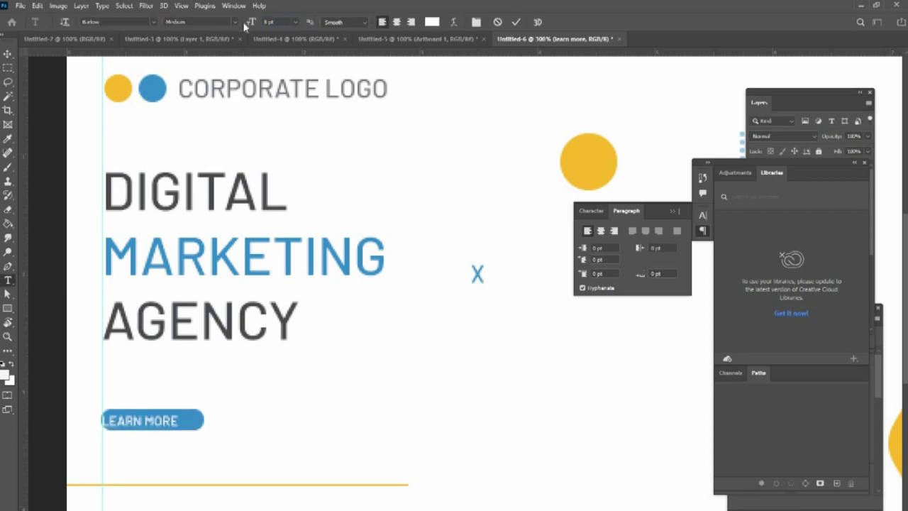
Step: Align the "LEARN MORE" text horizontally with the center of the blue button shape
key("z")
right_click(380, 335)
left_click(401, 340)
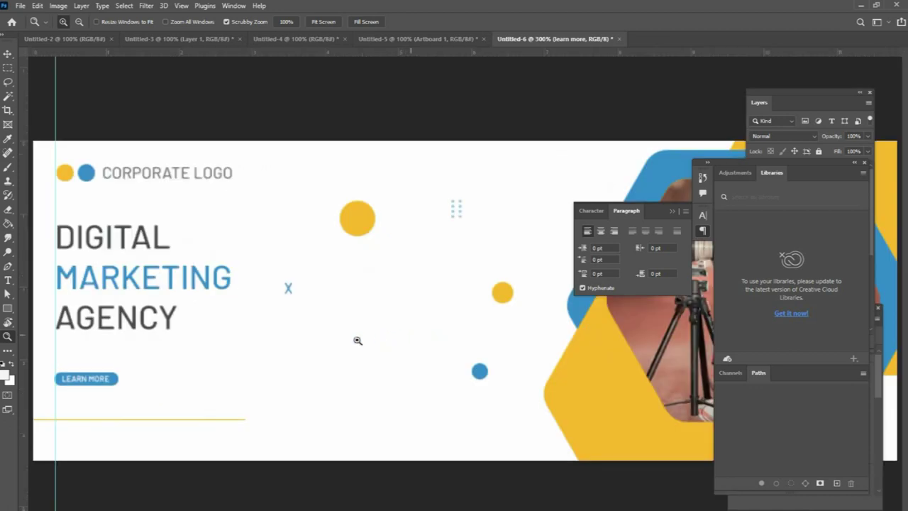
left_click(865, 165)
left_click(800, 217)
left_click(755, 217)
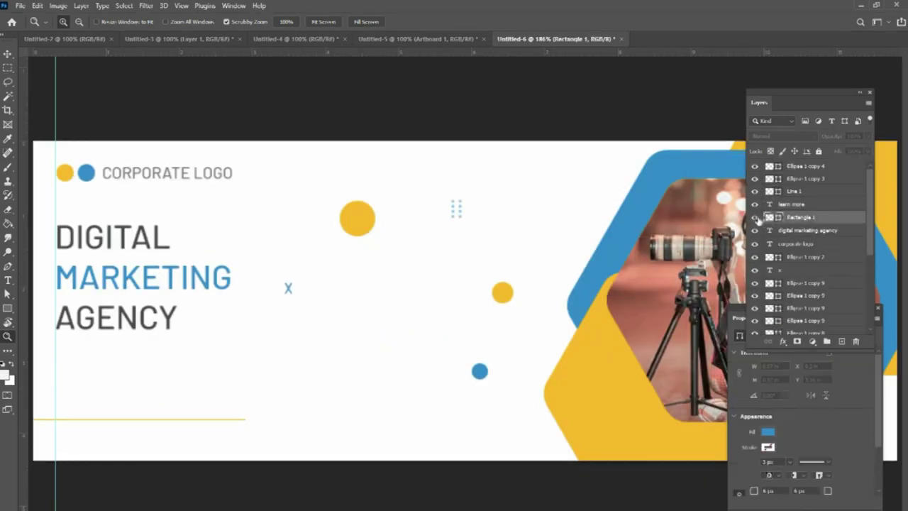
left_click(755, 217)
left_click(791, 203, "shift")
left_click(8, 56)
left_click(244, 22)
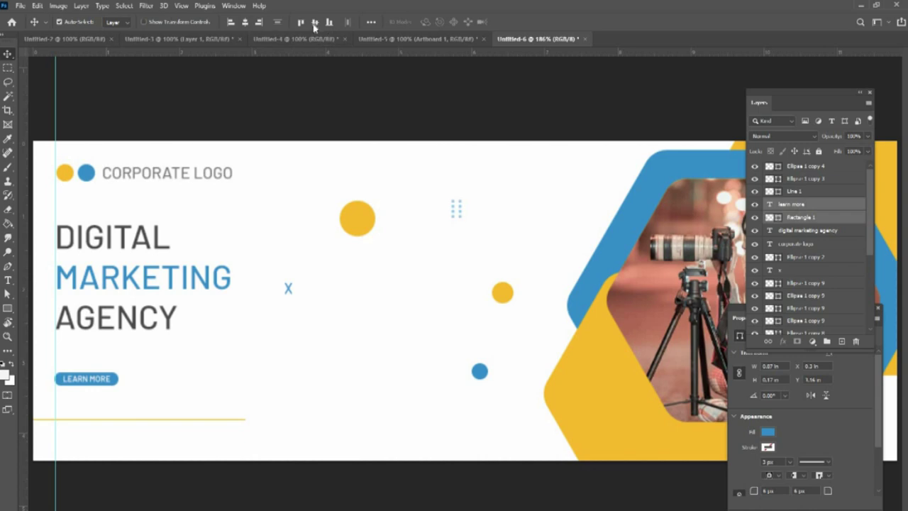
Step: Enlarge the blue button to about 0.9 by 0.21 in and reposition the "LEARN MORE" text on it
key("z")
left_click(84, 385)
left_click(84, 385)
left_click(84, 385)
left_click_drag(154, 370, 302, 364)
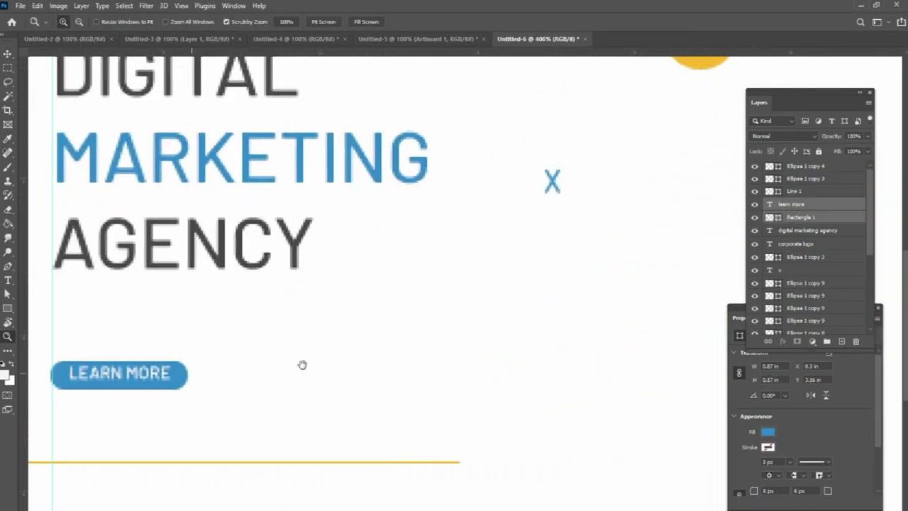
left_click(8, 54)
left_click(778, 217)
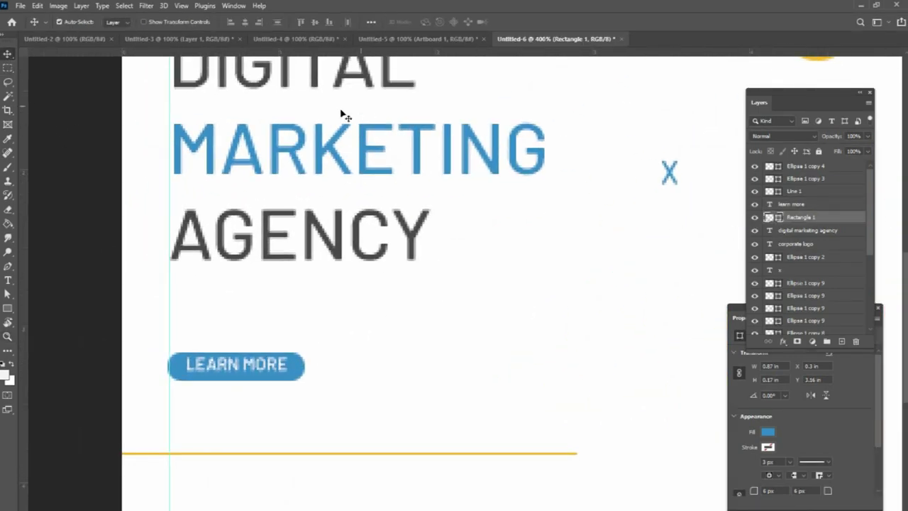
left_click(8, 308)
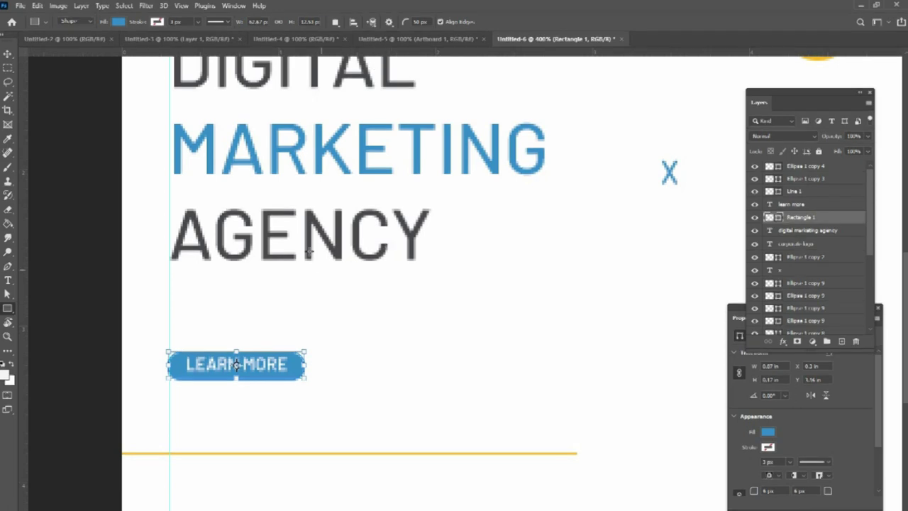
scroll(814, 438, "down", 1)
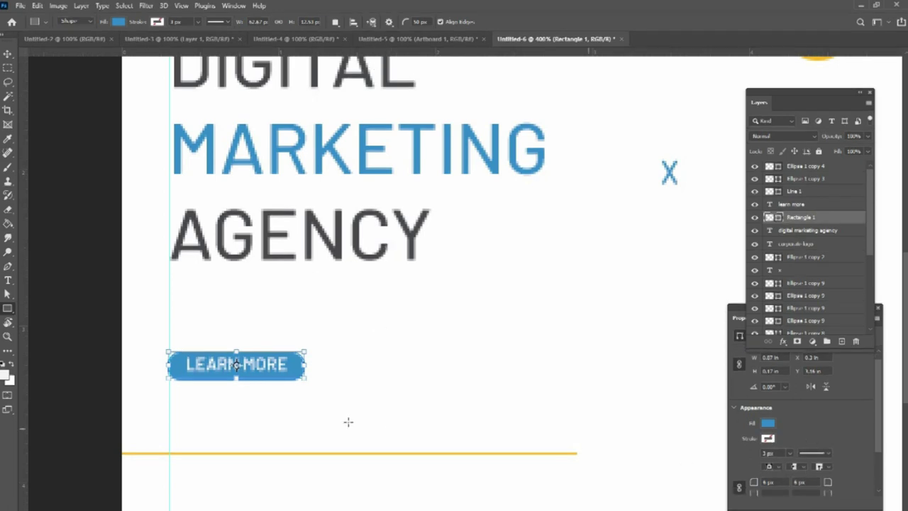
left_click_drag(303, 379, 309, 385)
key("v")
left_click_drag(264, 367, 305, 369)
key("z")
key("ctrl+0")
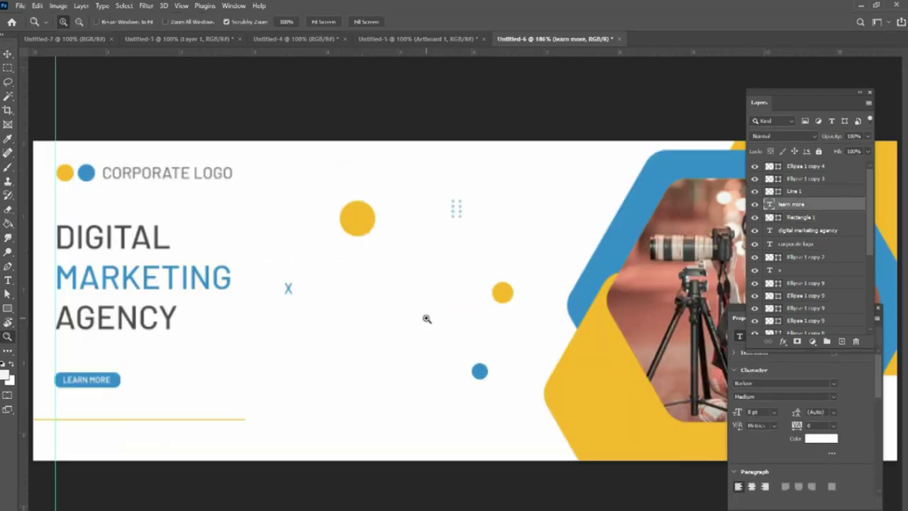
Step: Set the blue button's stroke width to 0 px with no stroke color
left_click(426, 318, "alt")
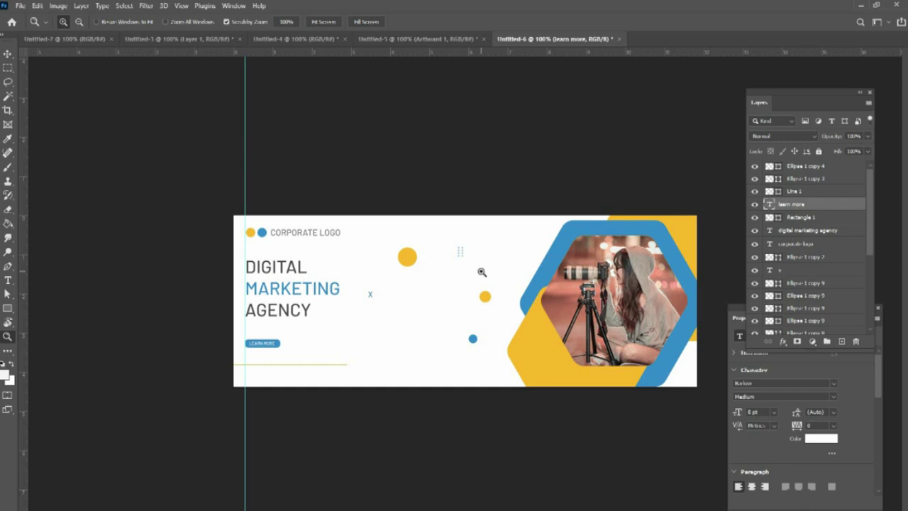
left_click(813, 219)
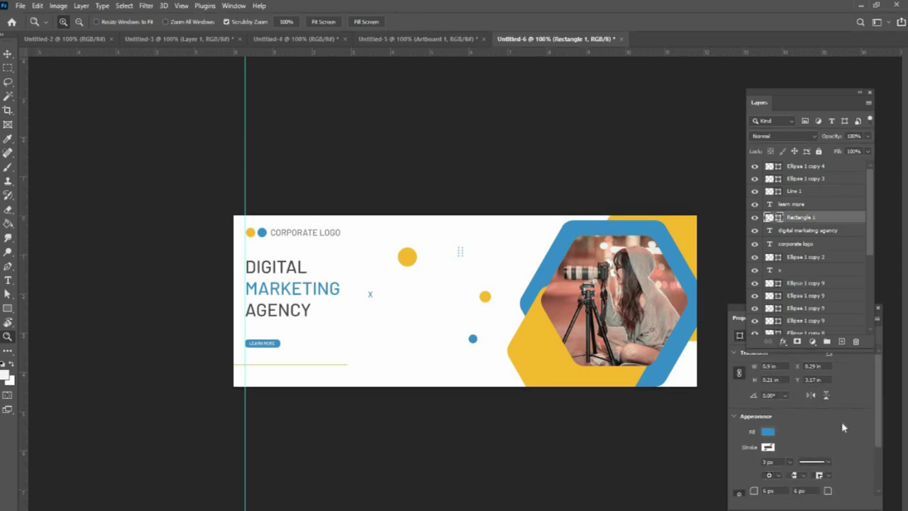
scroll(841, 421, "up", 1)
scroll(841, 421, "up", 1)
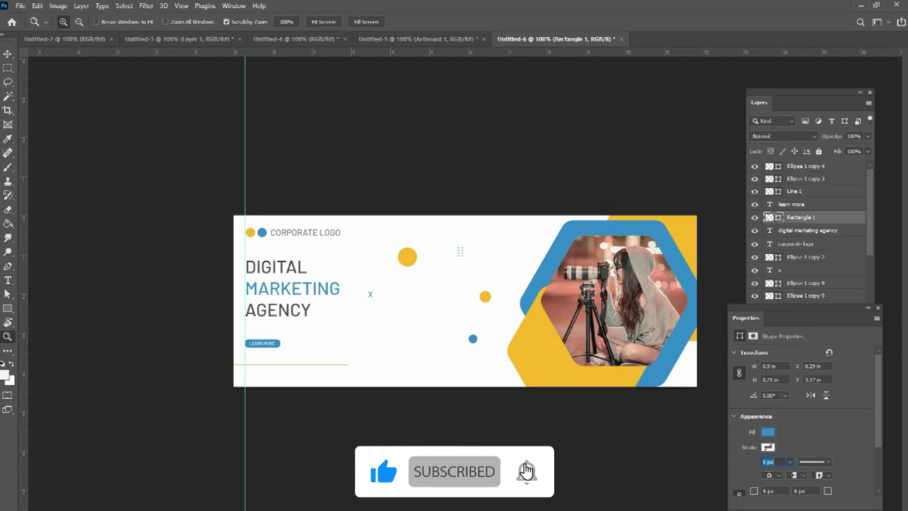
left_click_drag(277, 354, 269, 358)
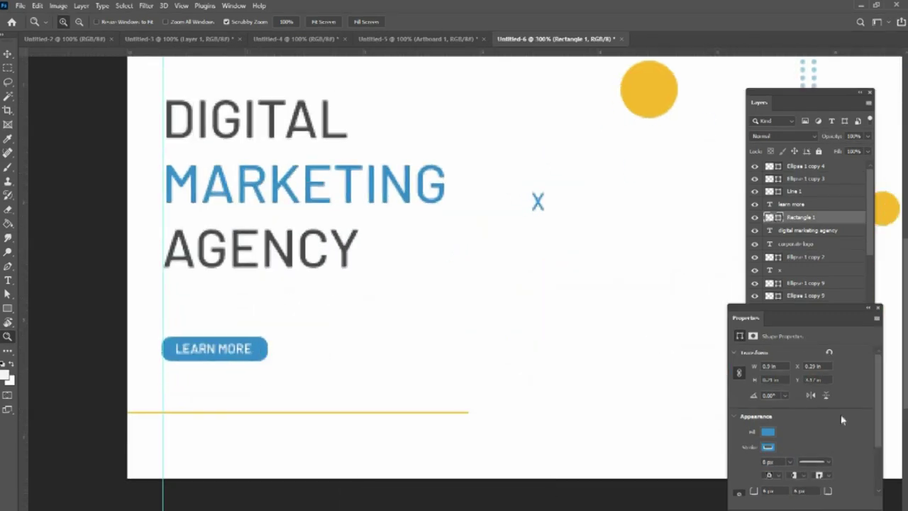
left_click(767, 431)
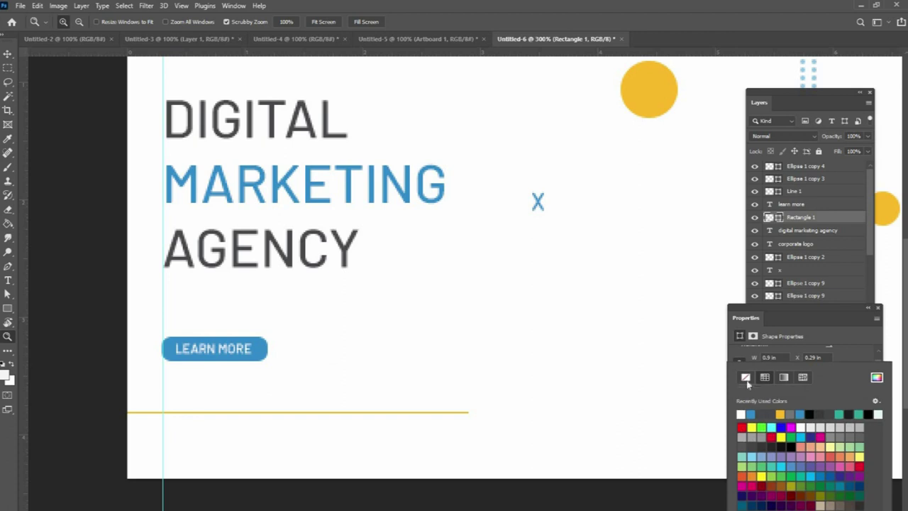
left_click(830, 336)
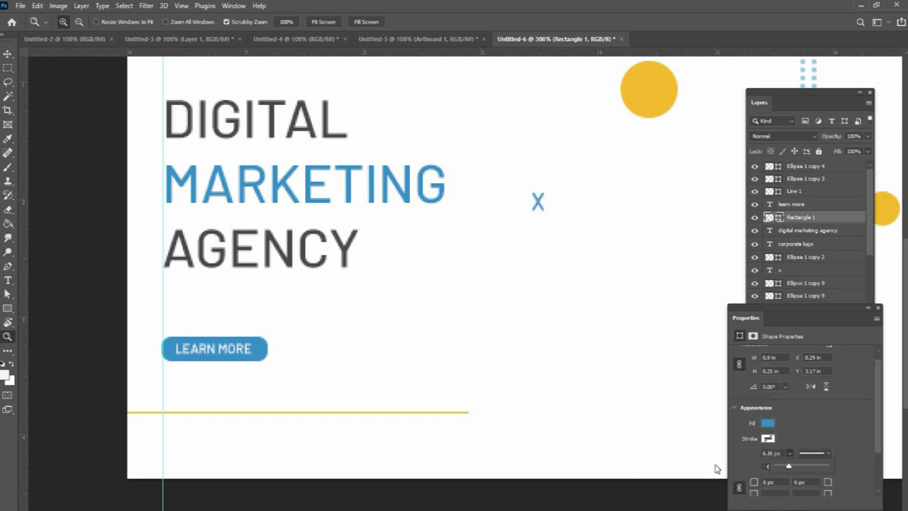
left_click(764, 424)
left_click(746, 378)
left_click(808, 336)
Step: Round all four corners of the blue button to a 7.5 px radius
scroll(819, 429, "up", 1)
scroll(846, 424, "down", 4)
scroll(846, 426, "down", 1)
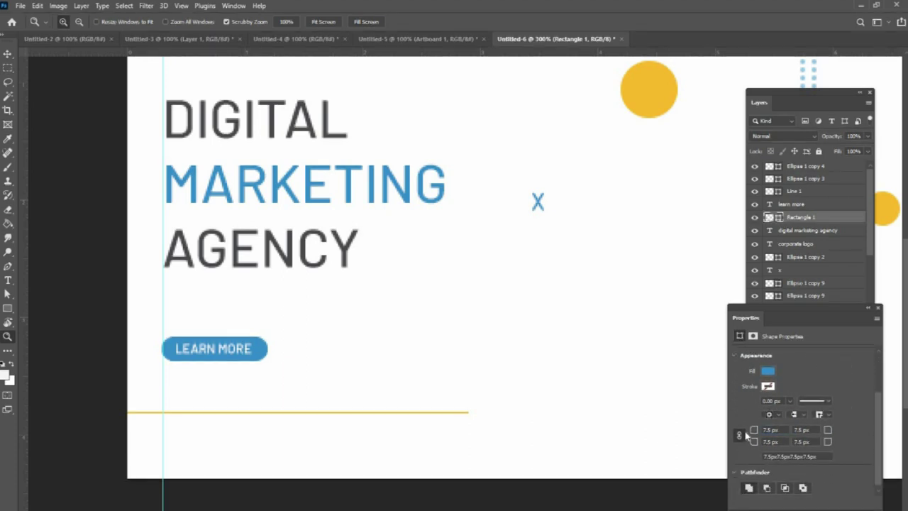
scroll(851, 451, "down", 1)
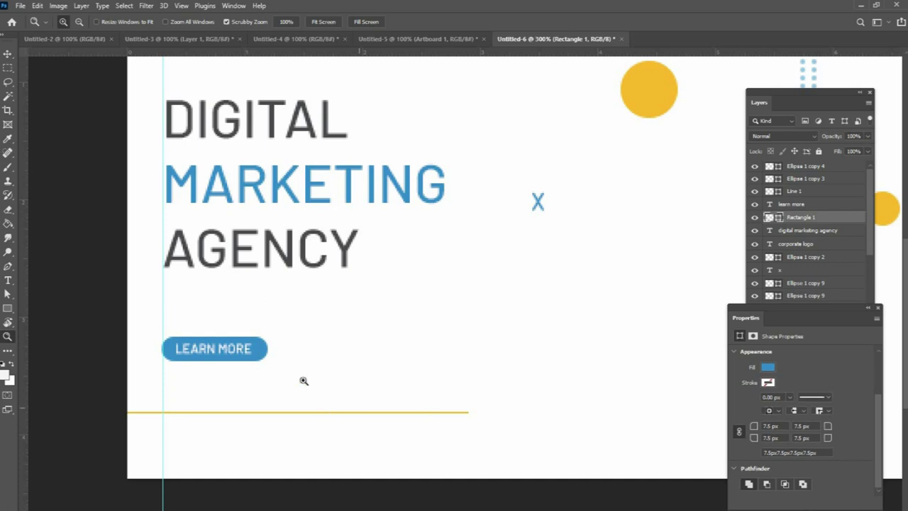
right_click(261, 350)
left_click(314, 354)
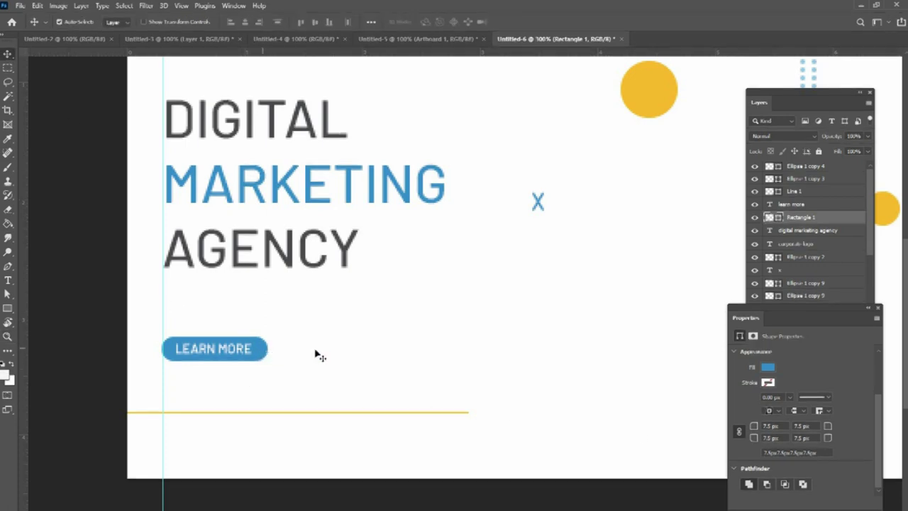
right_click(418, 341)
left_click(438, 351)
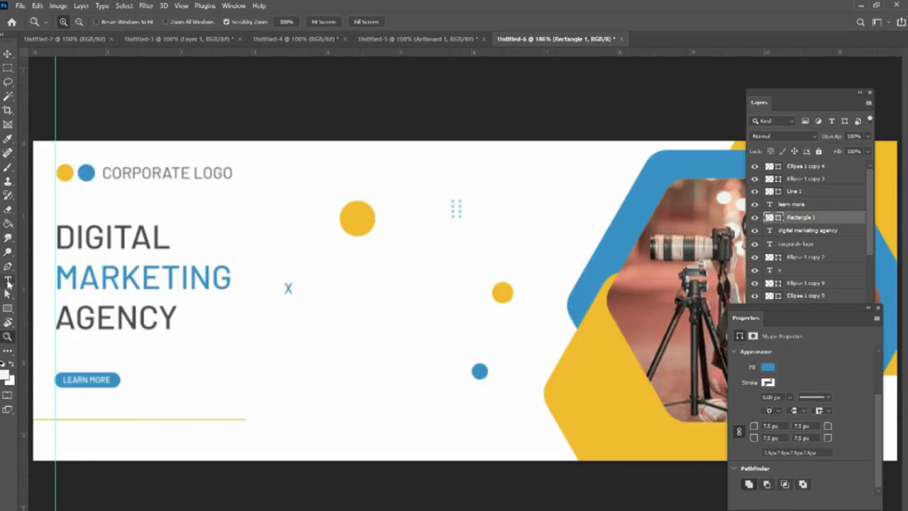
left_click(8, 282)
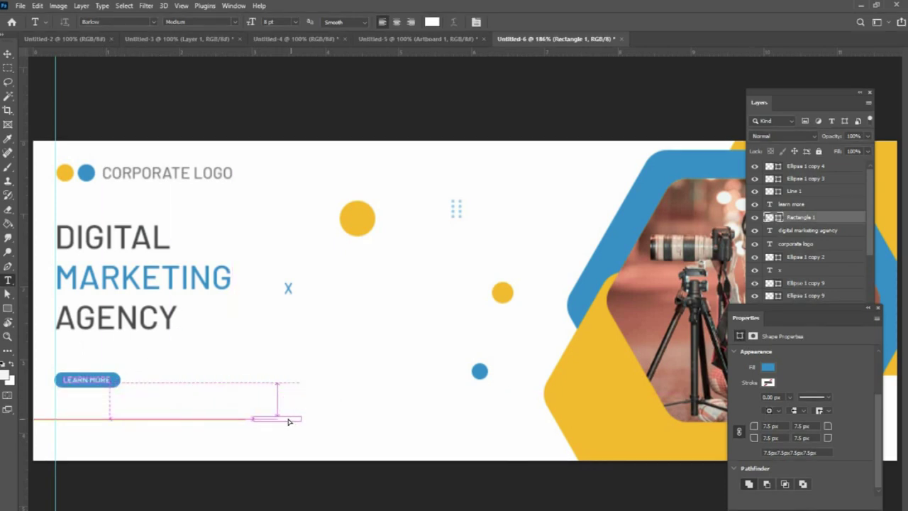
left_click_drag(288, 422, 290, 420)
left_click(431, 23)
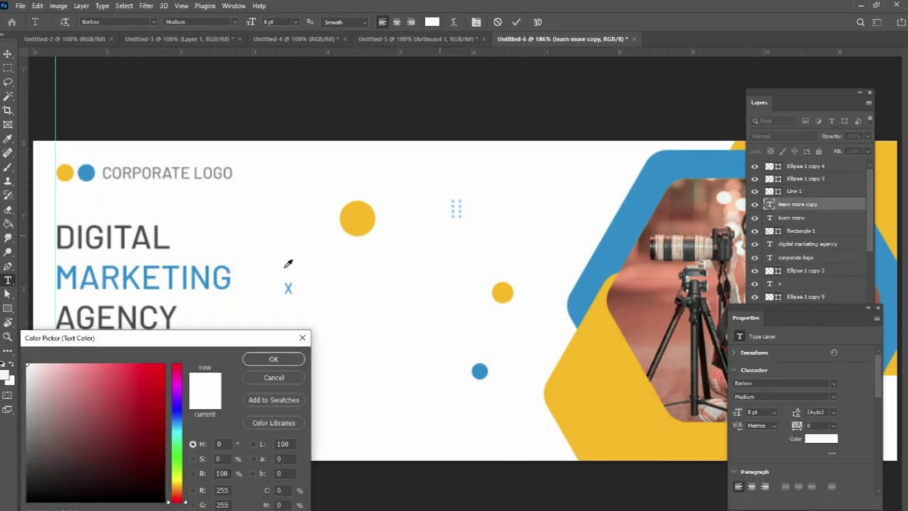
left_click(148, 170)
left_click(292, 361)
type("www")
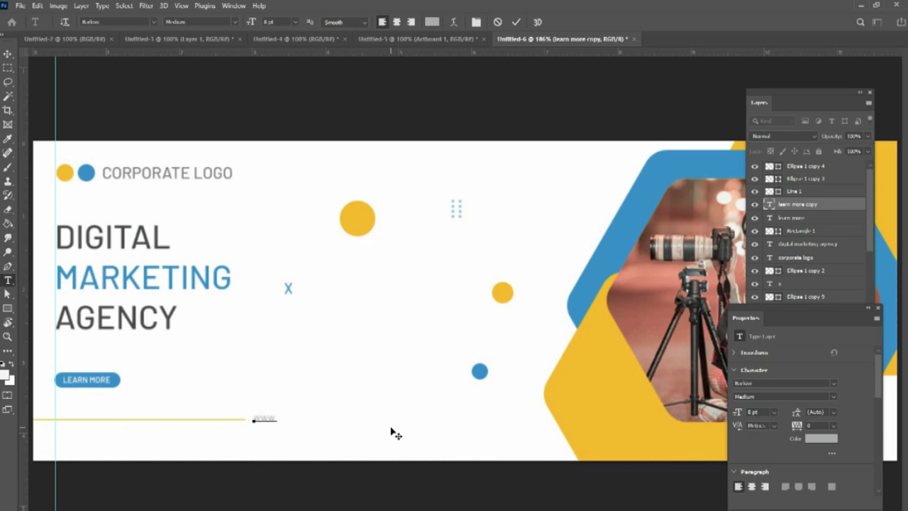
type(".website")
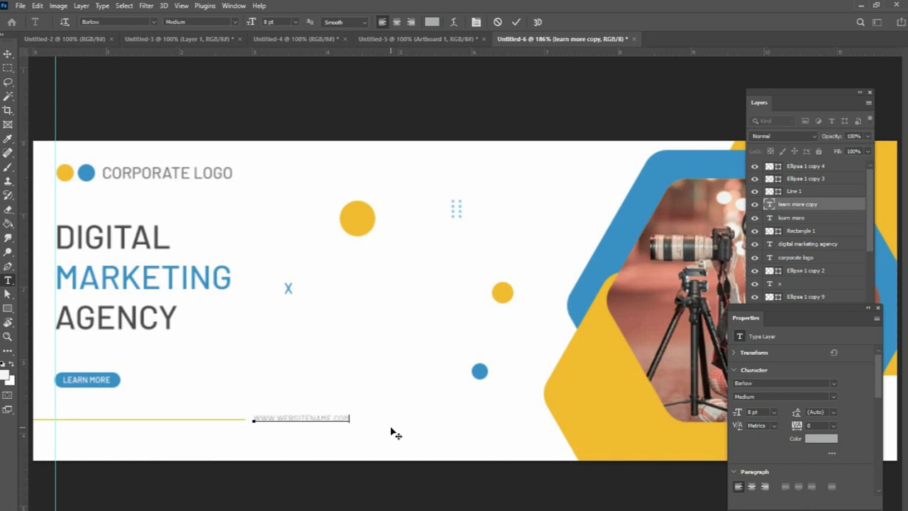
Step: Set the tracking of the website address text to 800
key("ctrl+a")
left_click(477, 22)
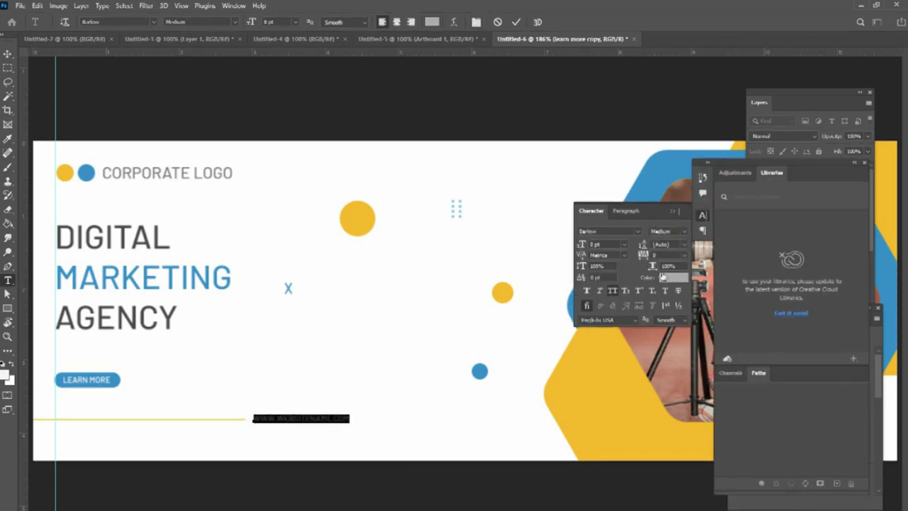
scroll(665, 256, "up", 10)
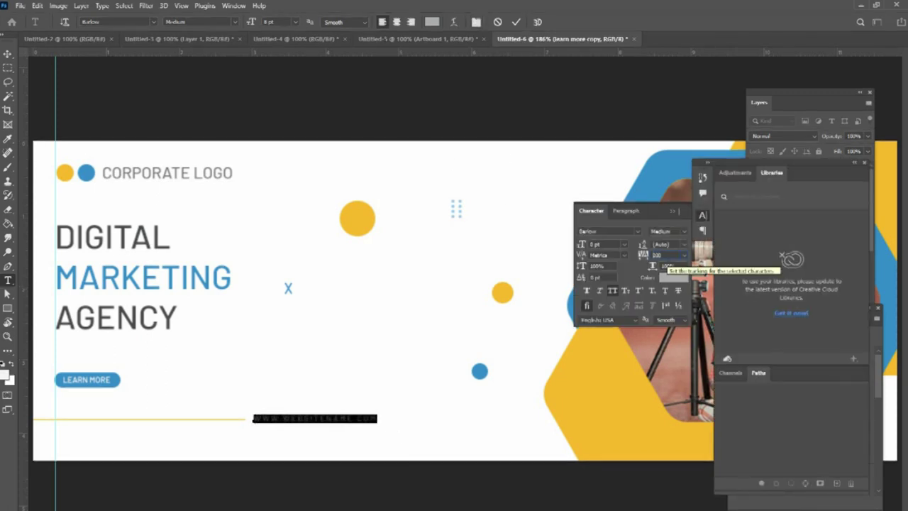
key("Up")
key("Up")
key("Up")
key("Up")
key("Up")
key("Up")
key("Up")
key("Up")
key("Up")
key("Up")
key("Up")
key("Up")
key("Up")
key("Up")
key("Up")
key("Up")
key("Up")
key("Up")
key("Up")
key("Up")
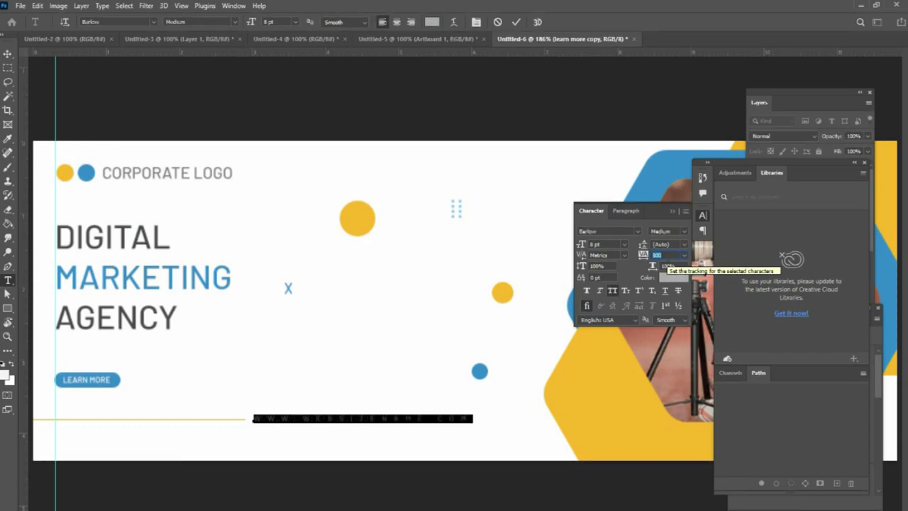
key("Return")
key("ctrl+Return")
left_click(434, 413)
key("ctrl+a")
key("ctrl+Return")
key("z")
right_click(421, 253)
left_click(437, 260)
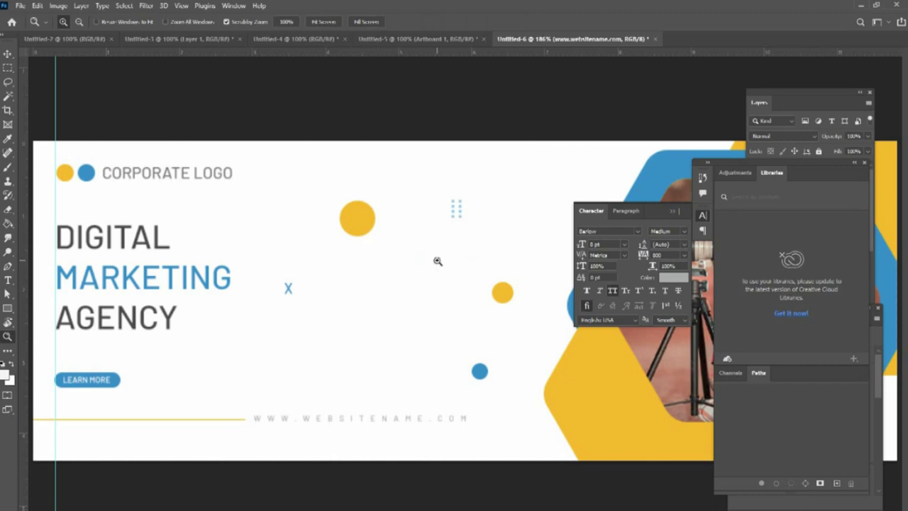
Step: Duplicate the blue hexagon layer "Polygon 1" and place the copy directly beneath the original in the layer order
key("ctrl+minus")
left_click(864, 165)
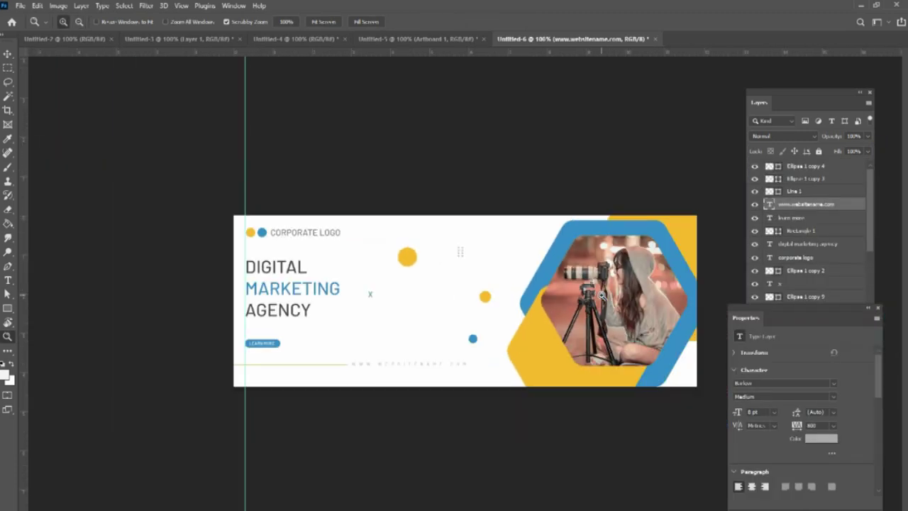
right_click(601, 295)
left_click(621, 303)
left_click(633, 290, "alt")
left_click(667, 377, "ctrl")
left_click_drag(880, 317, 882, 387)
left_click(813, 316)
left_click(824, 304)
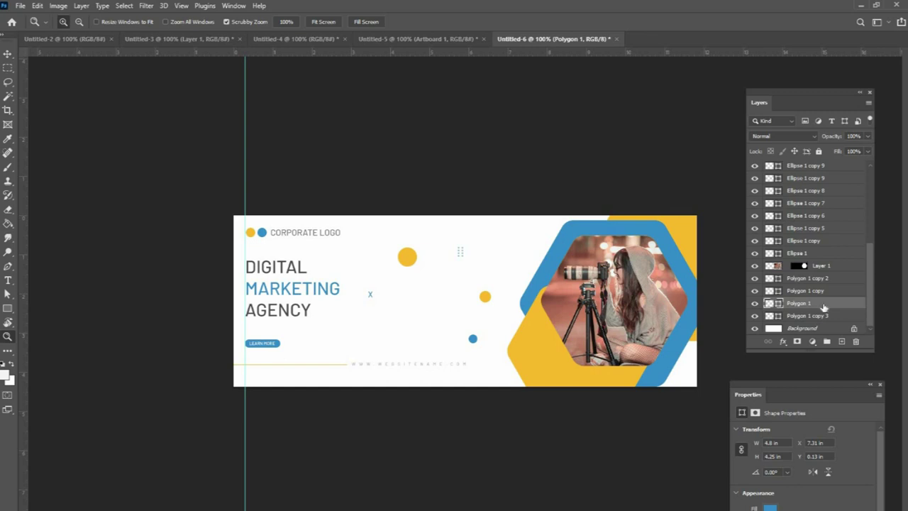
key("ctrl+j")
key("ctrl+[")
key("ctrl+[")
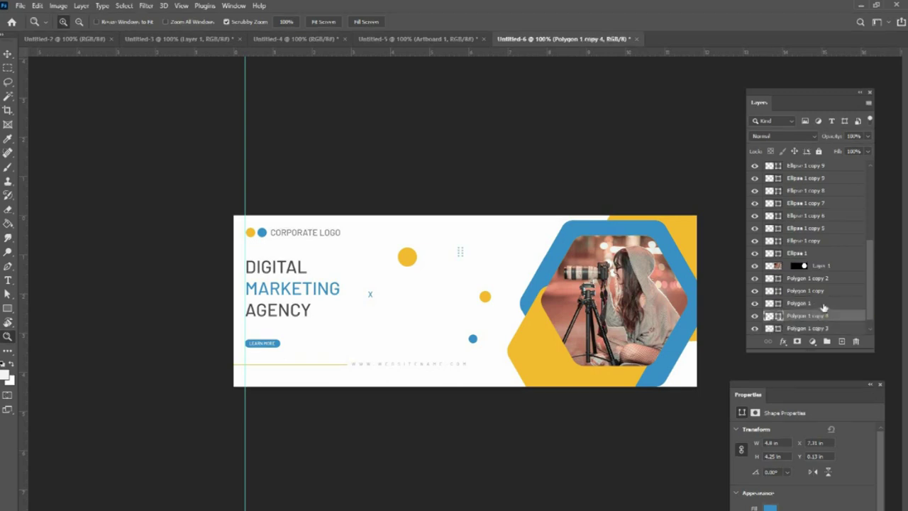
Step: Move the copied blue hexagon down so only its top overlaps the banner's lower edge, and set its opacity to 24%
key("ctrl+t")
left_click_drag(682, 343, 671, 433)
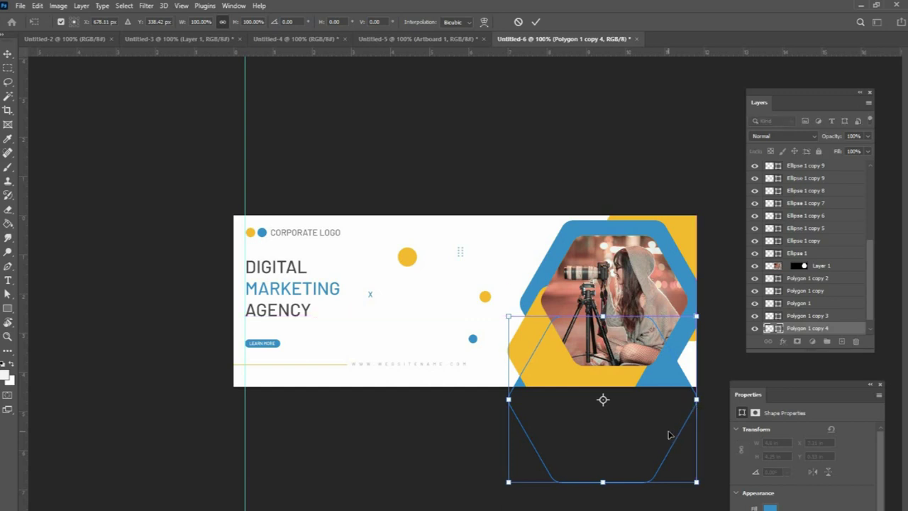
key("Return")
key("z")
left_click_drag(866, 136, 835, 151)
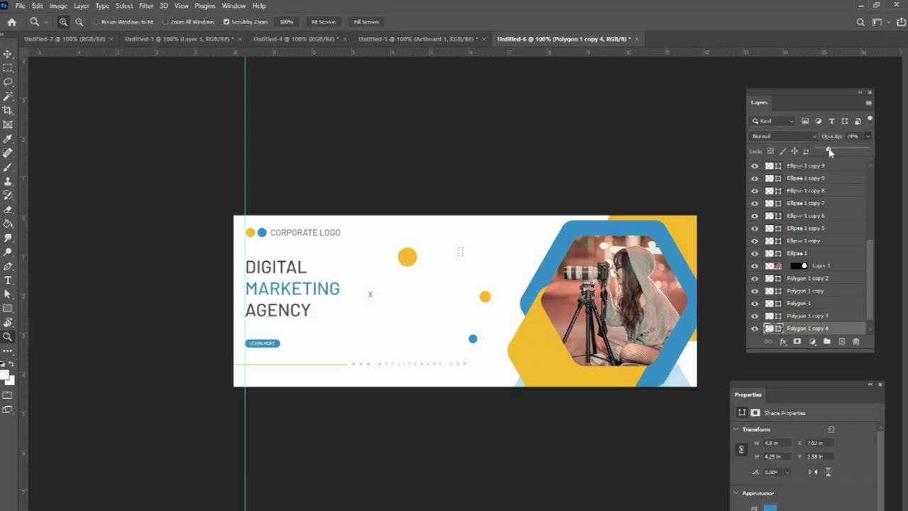
left_click(614, 499)
Step: Examine the finished banner's layout at fitted size and in full-screen view
key("ctrl+0")
key("ctrl+minus")
scroll(811, 267, "up", 5)
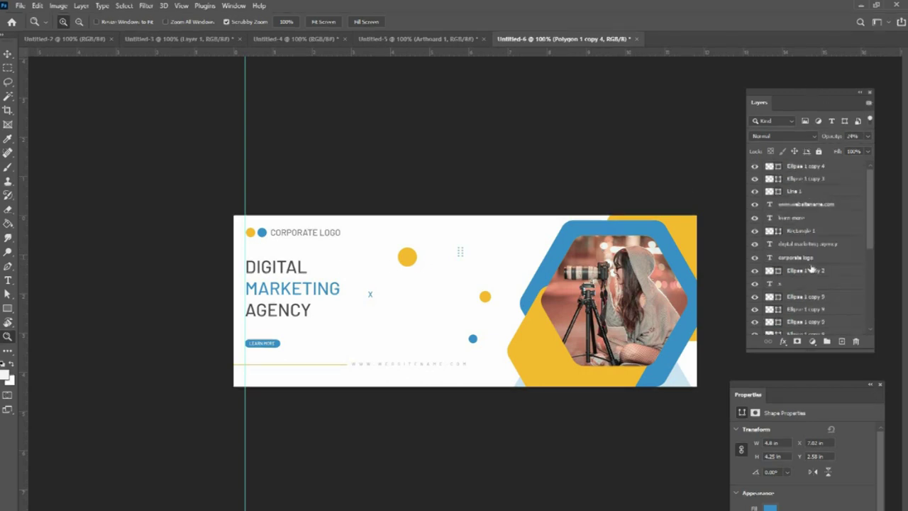
left_click_drag(808, 384, 812, 364)
key("ctrl+0")
key("ctrl+minus")
key("f")
key("f")
key("ctrl+0")
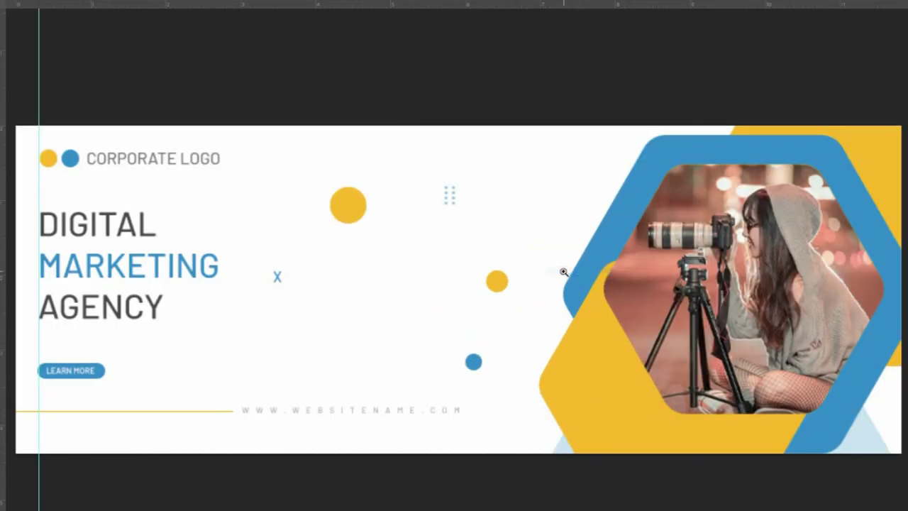
right_click(563, 272)
left_click(576, 287)
left_click_drag(574, 285, 490, 277)
right_click(480, 271)
left_click(498, 279)
right_click(499, 278)
left_click(510, 282)
scroll(508, 281, "down", 3)
scroll(523, 288, "up", 2)
scroll(525, 288, "down", 2)
key("f")
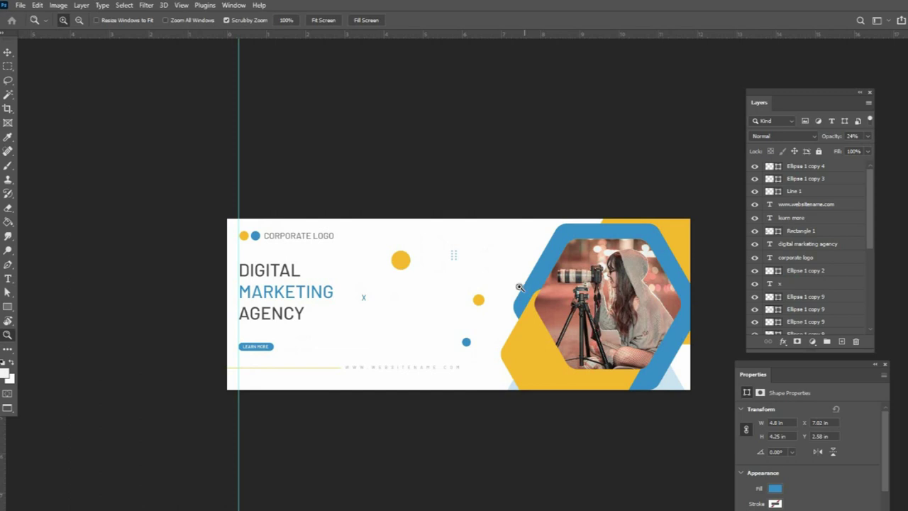
key("f")
key("f")
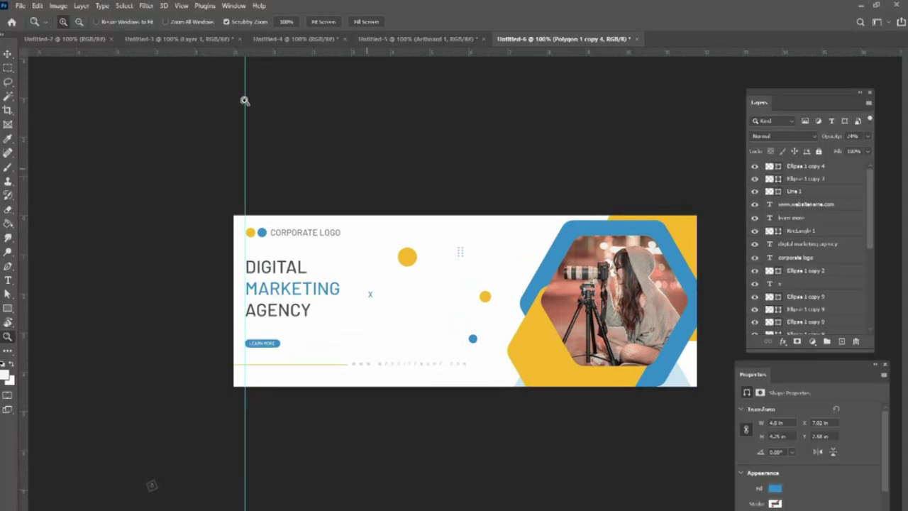
left_click(202, 40)
left_click(84, 42)
left_click(300, 40)
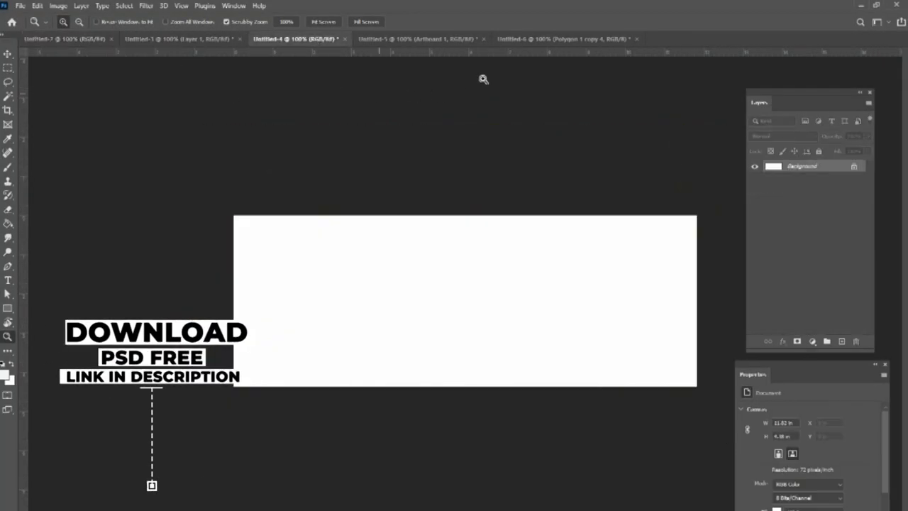
left_click(553, 40)
Step: Stamp all visible layers into one merged layer above "Ellipse 1 copy 4"
scroll(451, 261, "down", 1)
left_click_drag(318, 180, 23, 162)
left_click_drag(872, 257, 866, 183)
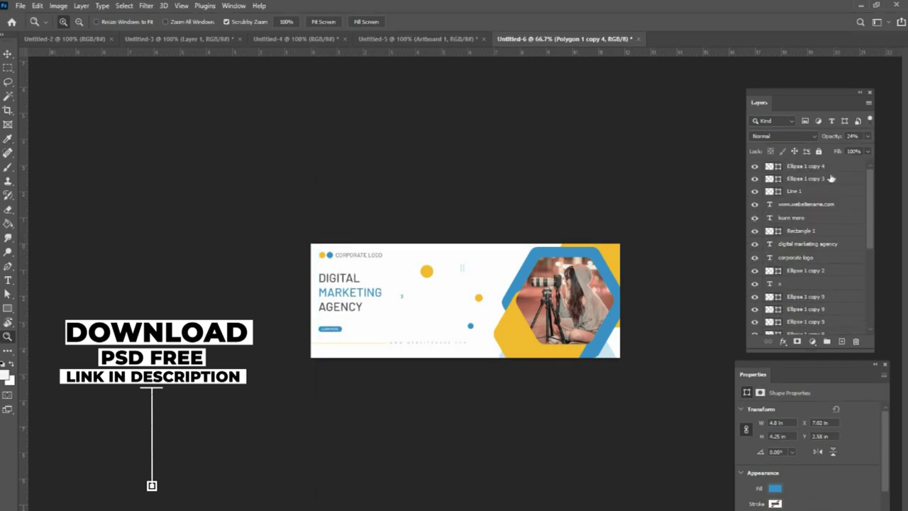
left_click(839, 170)
key("ctrl+shift+alt+e")
Step: Copy the merged banner layer's full contents and paste them into a new document of the same size
left_click(773, 167, "ctrl")
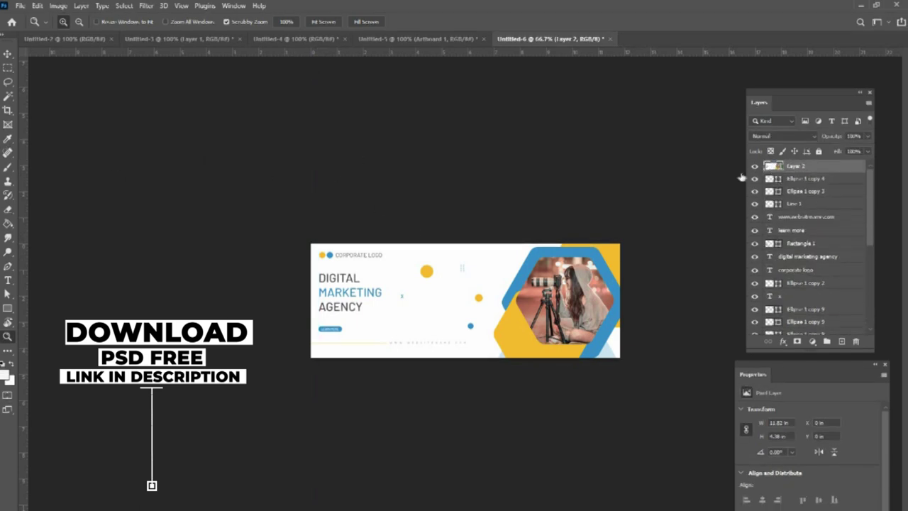
key("ctrl+c")
key("ctrl+n")
key("Return")
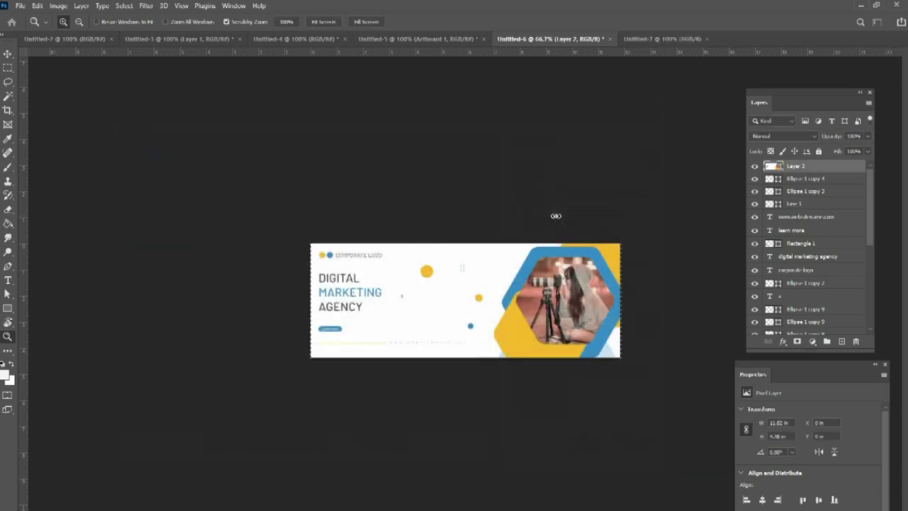
key("ctrl+v")
Step: Extend the canvas with the Crop tool well above and below the pasted banner and slightly on both sides
key("c")
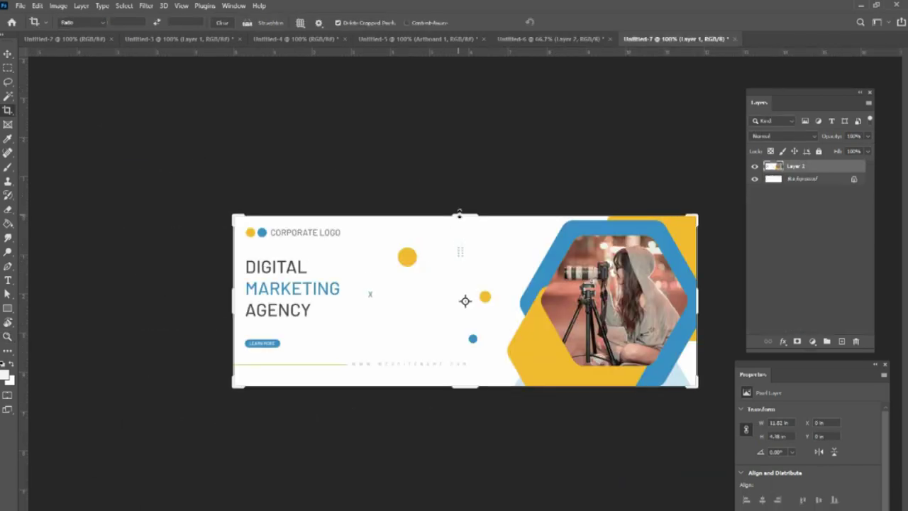
left_click_drag(459, 213, 464, 178)
left_click_drag(462, 426, 461, 489)
left_click_drag(233, 301, 203, 301)
left_click_drag(740, 303, 777, 301)
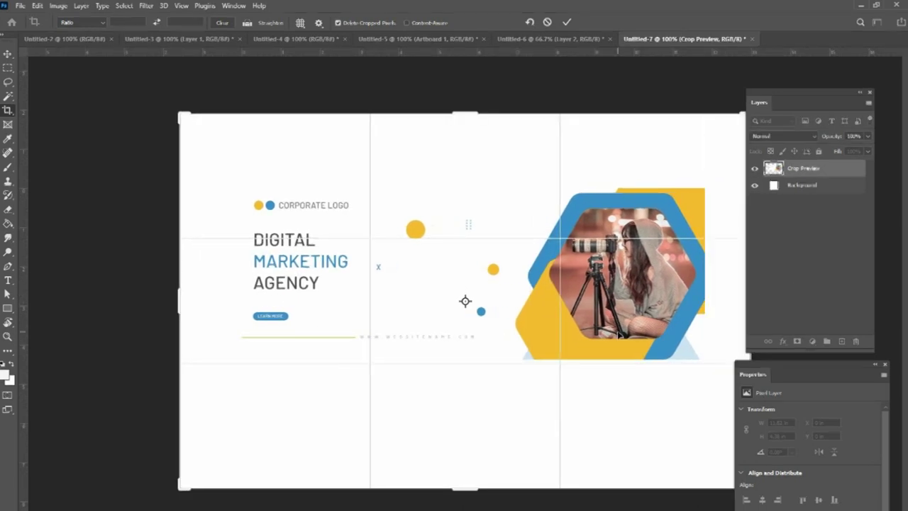
left_click_drag(825, 96, 798, 376)
left_click_drag(742, 301, 730, 302)
left_click_drag(201, 298, 223, 300)
key("Return")
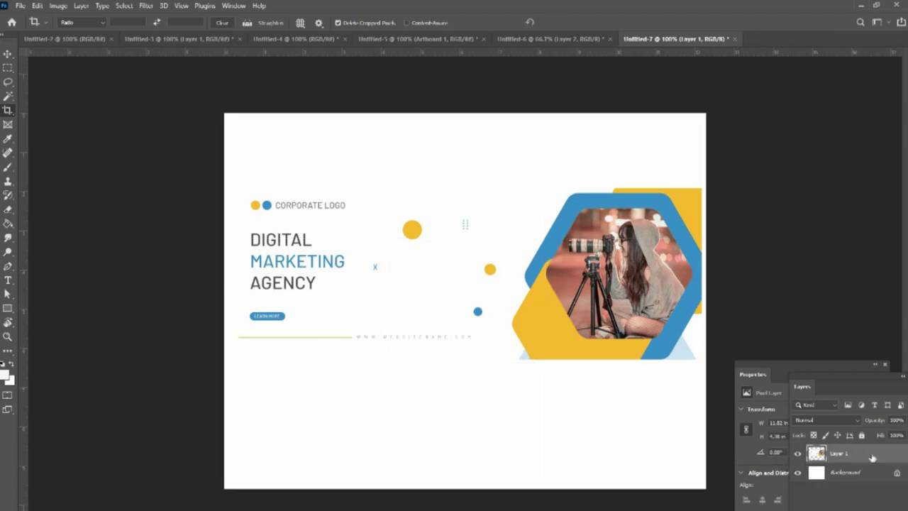
Step: Add a dark gray drop shadow to the banner layer at 100% opacity, 8 px distance, 6% spread and 43 px size
right_click(873, 458)
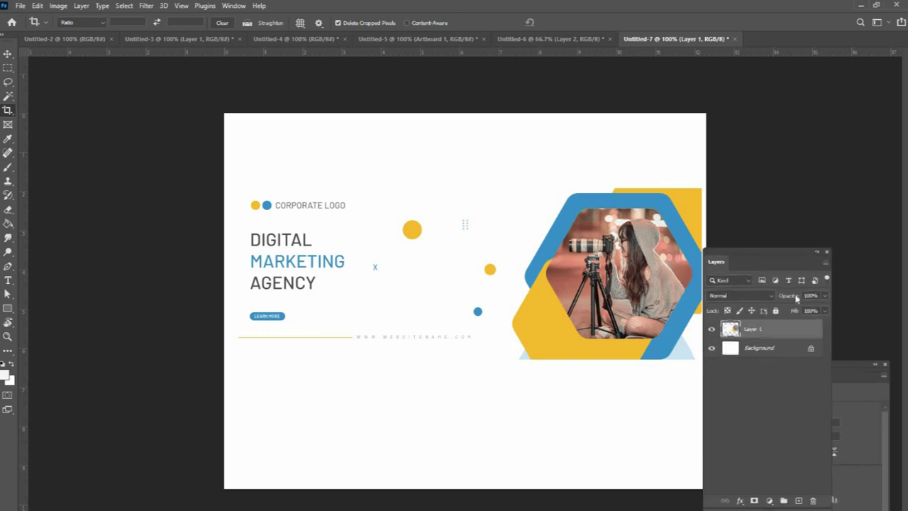
left_click(740, 500)
left_click(754, 493)
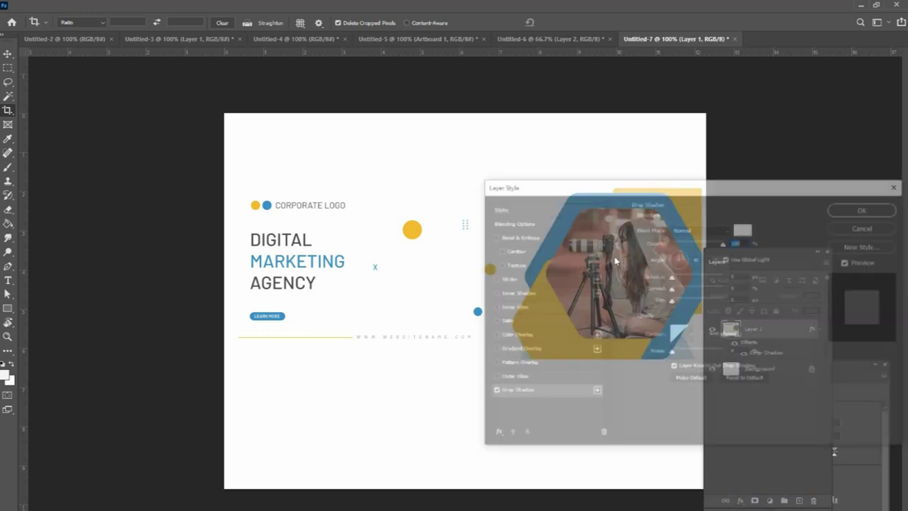
left_click_drag(630, 185, 715, 126)
left_click(827, 173)
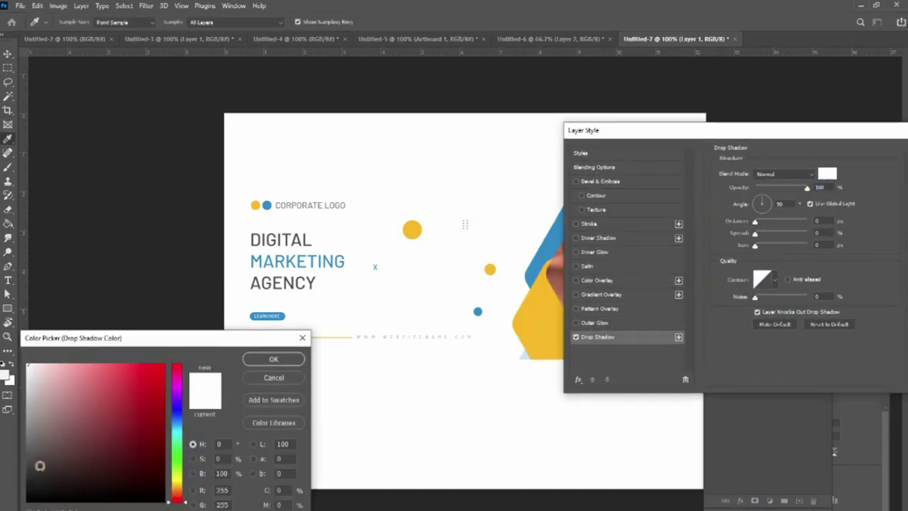
left_click(33, 472)
left_click(285, 362)
mouse_move(754, 221)
left_mouse_down()
mouse_move(768, 247)
mouse_move(761, 234)
left_mouse_up()
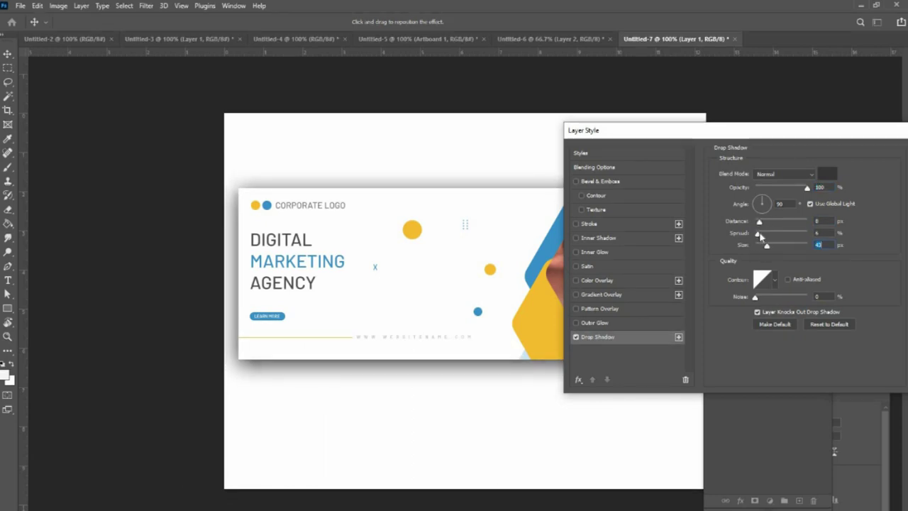
left_click_drag(860, 136, 514, 388)
left_click(604, 406)
Step: Split the banner's drop shadow off into its own layer and select that layer
right_click(772, 353)
left_click(805, 510)
left_click(406, 211)
left_click(771, 349)
Step: Warp the shadow layer so its upper edge, upper right corner and left side are pulled in behind the banner
key("ctrl+t")
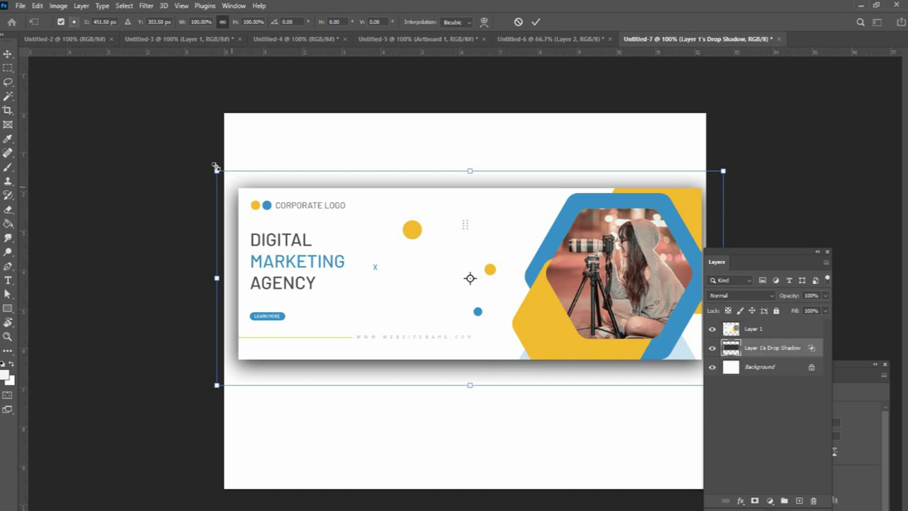
left_click(484, 22)
left_click_drag(454, 175, 455, 218)
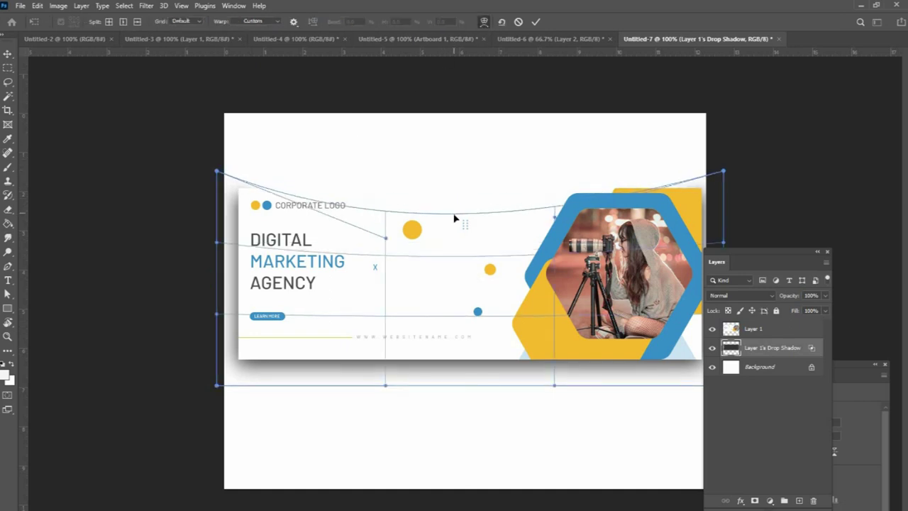
left_click_drag(724, 171, 656, 214)
left_click_drag(238, 265, 282, 269)
left_click_drag(735, 257, 792, 316)
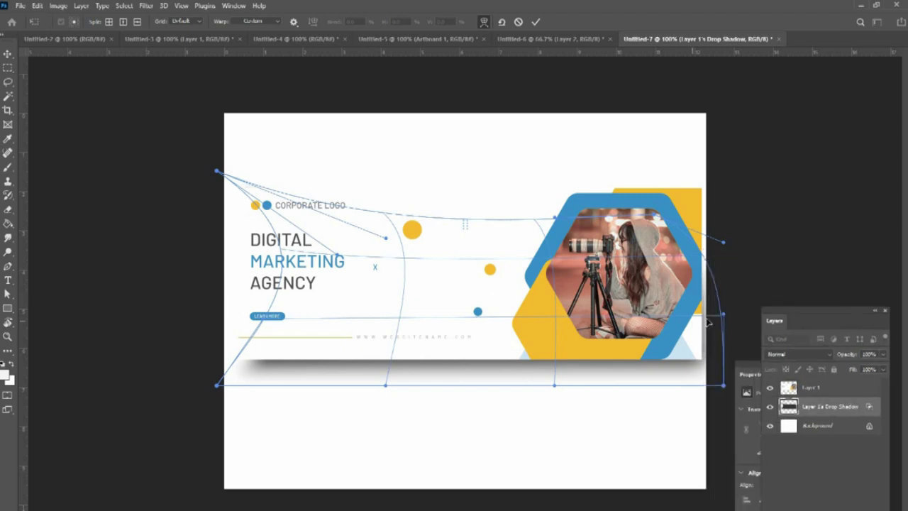
Step: Bend the shadow's lower edge up towards the banner and pull its two lower corners down and outward, then apply the warp
left_click_drag(478, 384, 475, 363)
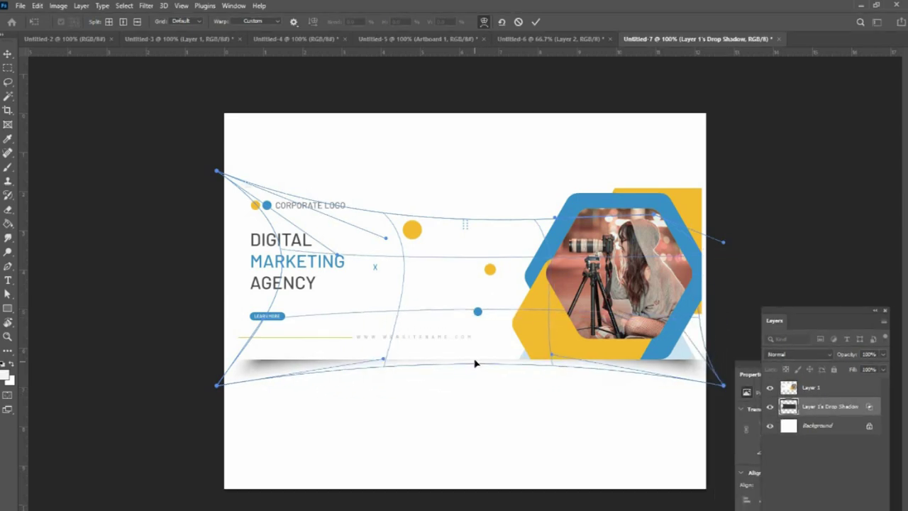
left_click_drag(724, 387, 730, 411)
left_click_drag(217, 386, 206, 410)
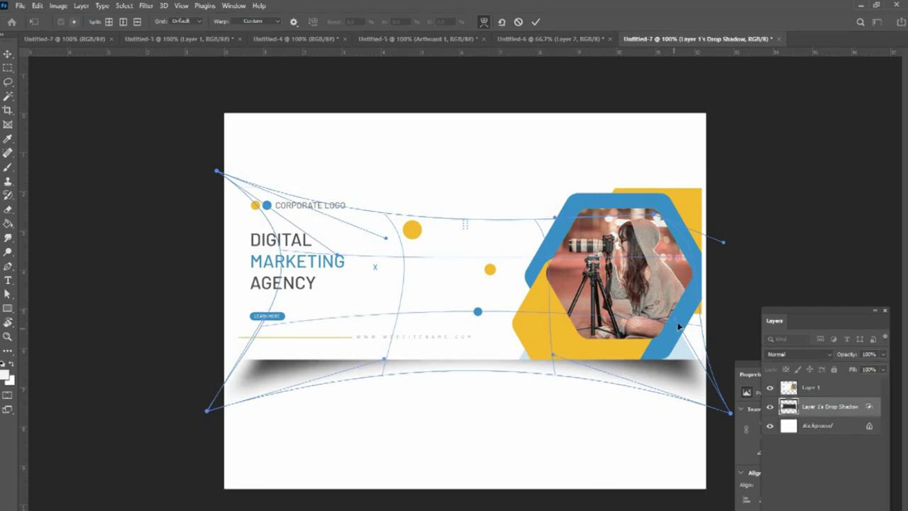
key("Return")
Step: Set the shadow layer's fill to 77% and close the layer list
key("c")
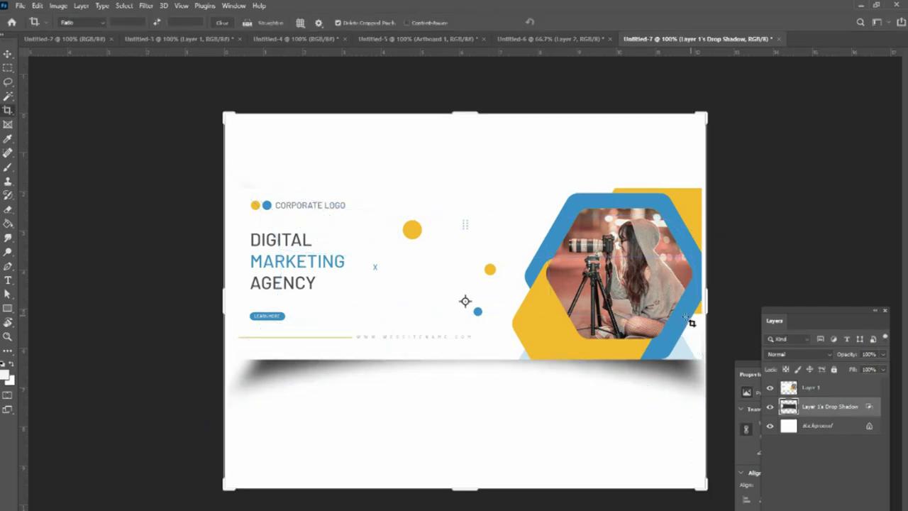
left_click_drag(869, 386, 883, 368)
left_click(861, 387)
left_click(851, 402)
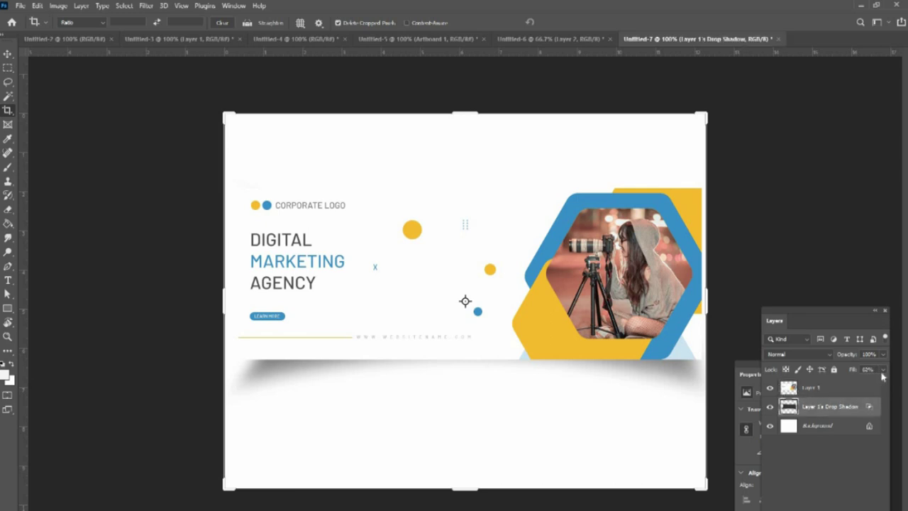
key("z")
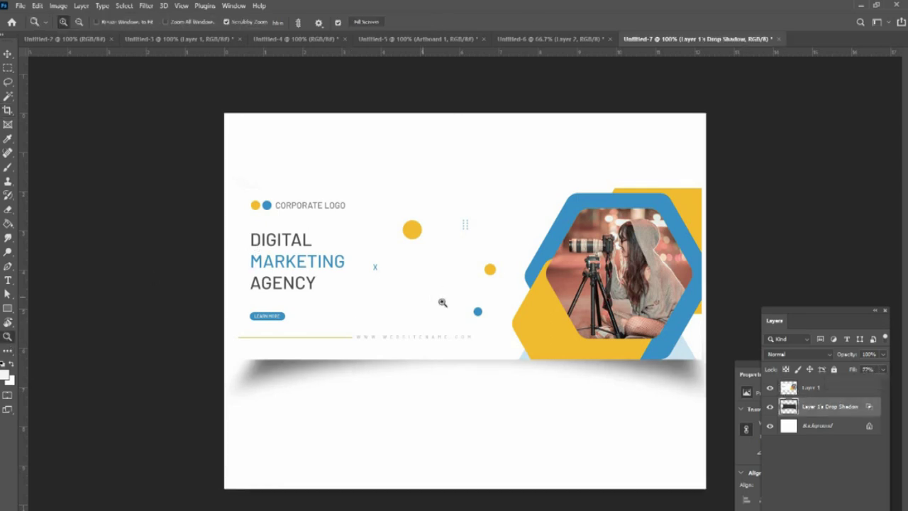
left_click(885, 315)
left_click(885, 364)
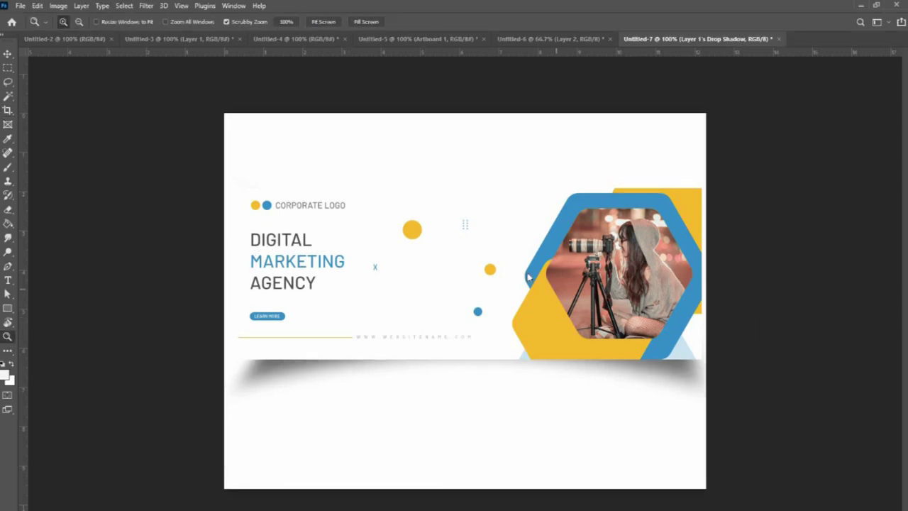
left_click(535, 280)
left_click(564, 270, "alt")
left_click(565, 269)
left_click(564, 270, "alt")
left_click(500, 267)
left_click(503, 269, "alt")
left_click(518, 266, "alt")
Step: Add the text "IMAGE NOT INCLUDED" on the white area below the banner's shadow
key("t")
left_click(405, 464)
type("THANK")
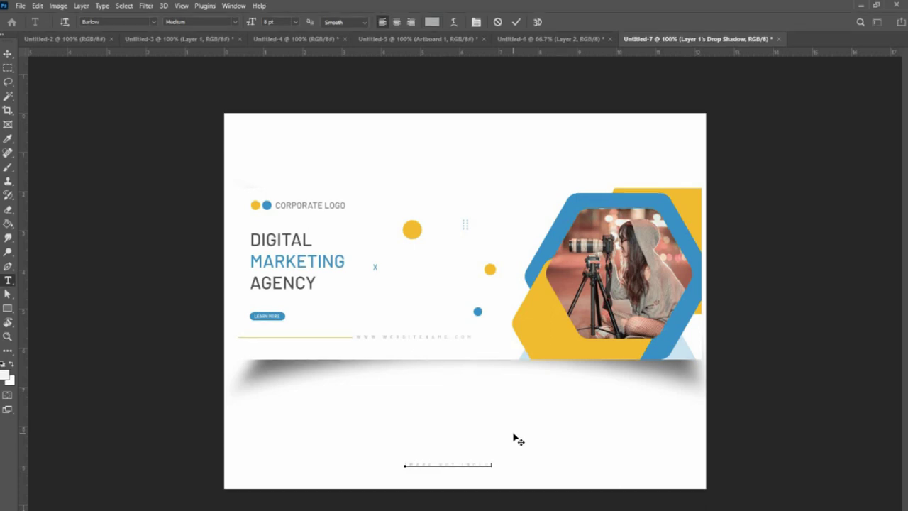
Step: Change the "IMAGE NOT INCLUDED" text to dark gray and set its size to 18 pt
key("ctrl+a")
left_click(432, 22)
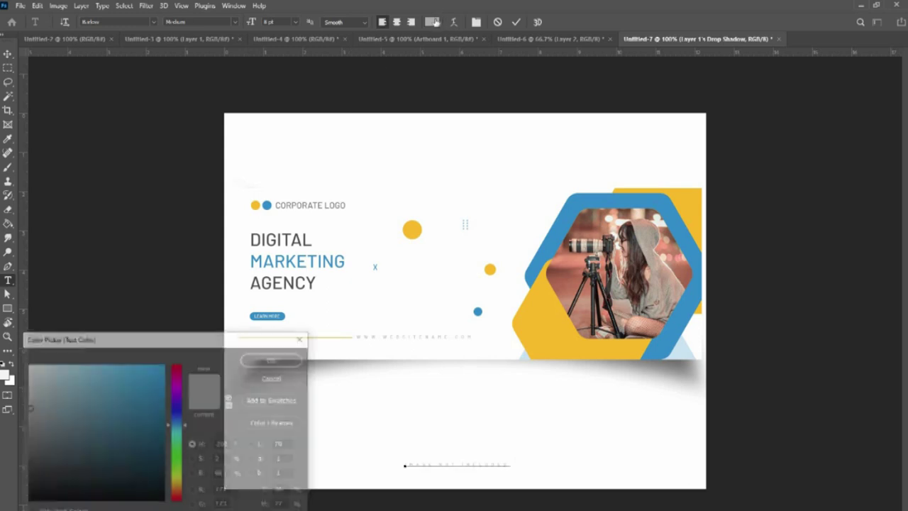
left_click(67, 446)
left_click(273, 359)
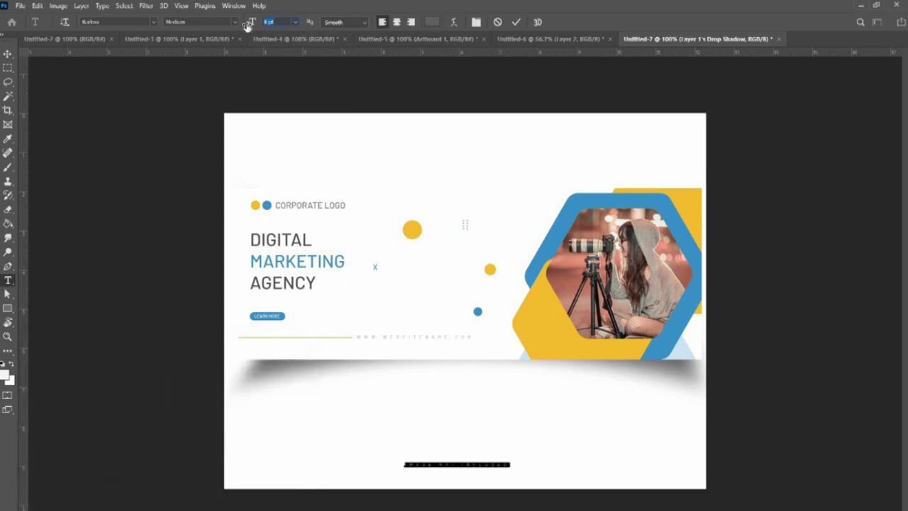
key("Return")
key("ctrl+Return")
Step: Center the note text horizontally on the canvas, align it to the canvas's lower edge, and nudge it up below the shadow
key("ctrl+a")
left_click(7, 53)
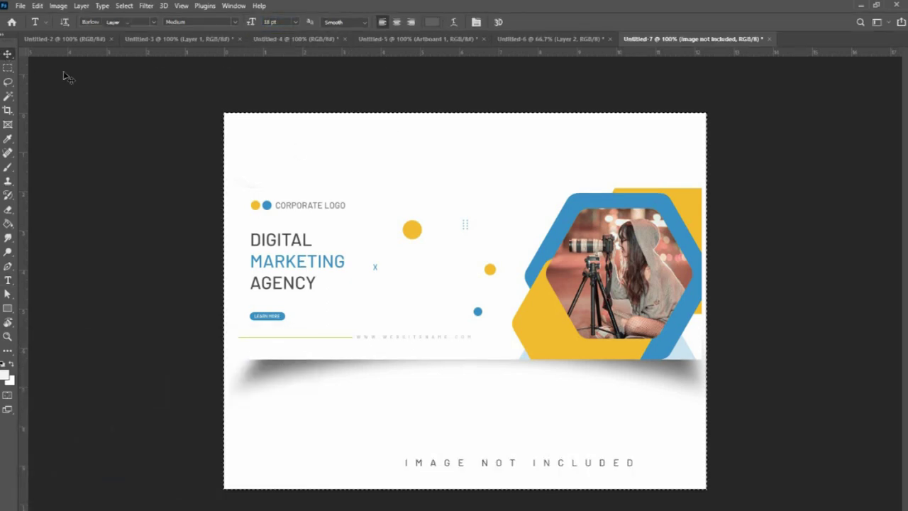
left_click(245, 22)
left_click(329, 22)
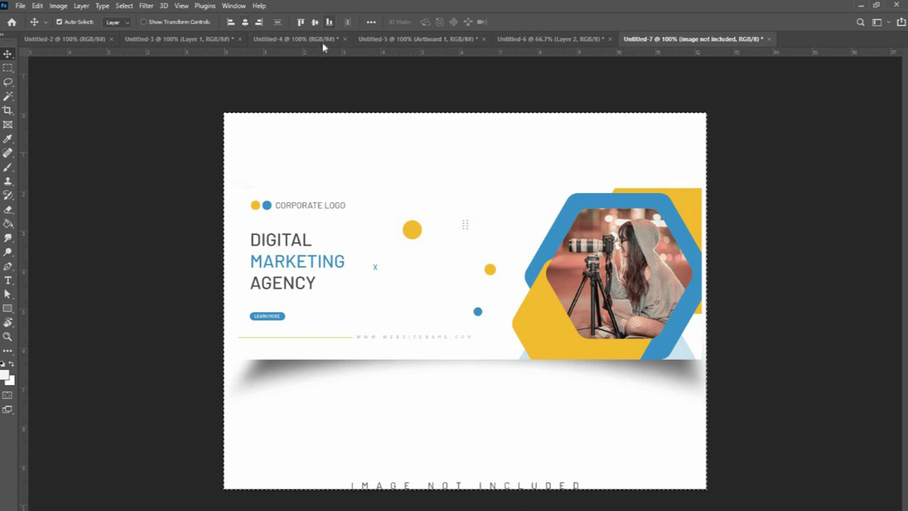
key("ctrl+d")
key("shift+Up")
key("shift+Up")
key("shift+Up")
key("shift+Up")
key("shift+Up")
key("shift+Up")
key("shift+Up")
key("shift+Up")
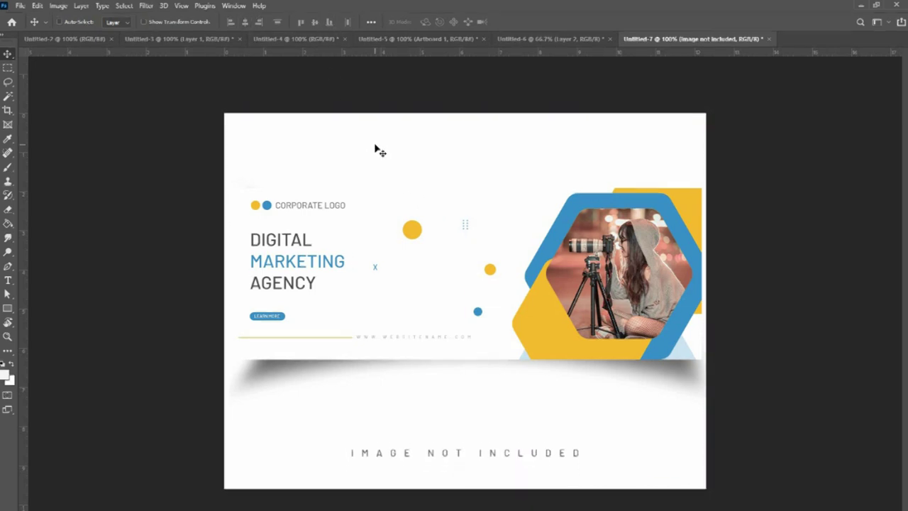
Step: Set the tracking of the "IMAGE NOT INCLUDED" text to 0
double_click(482, 445)
key("ctrl+a")
left_click(476, 22)
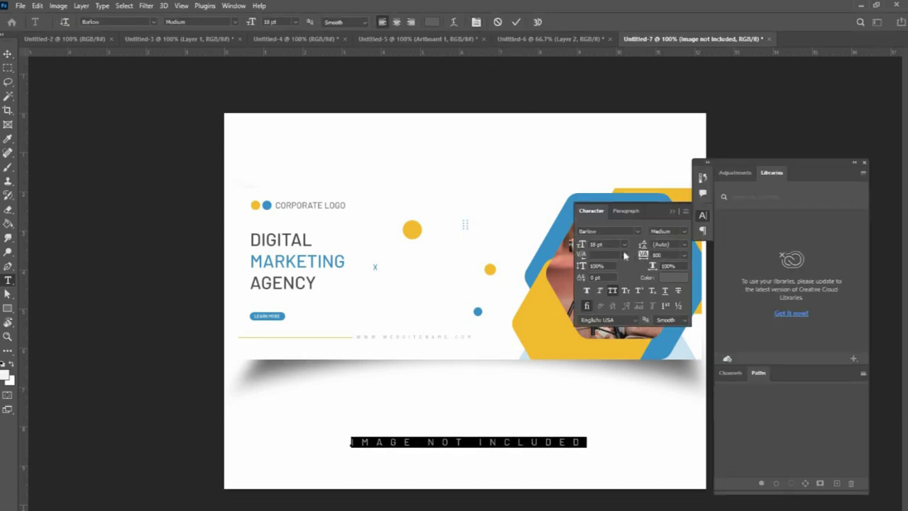
left_click(686, 256)
left_click(671, 319)
key("ctrl+Return")
Step: Recenter the tightened note text horizontally on the canvas and close the floating text settings
key("v")
key("ctrl+a")
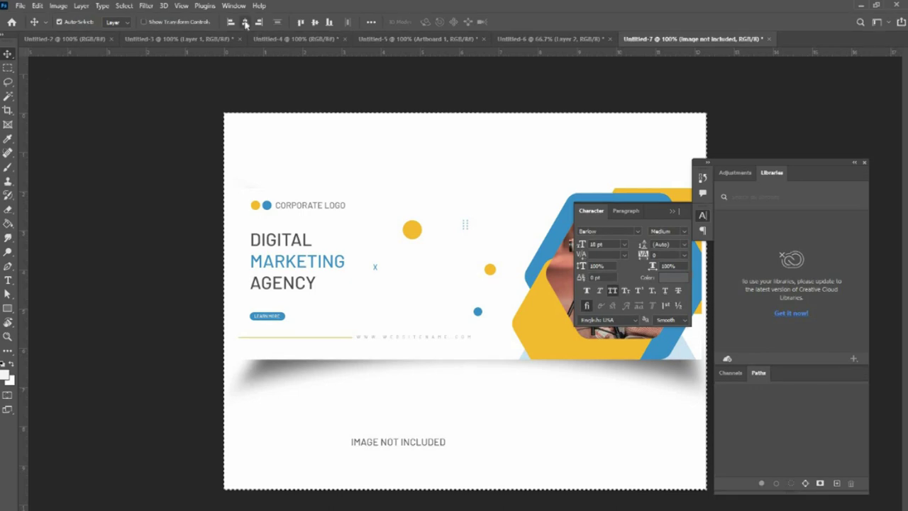
left_click(244, 22)
key("ctrl+d")
left_click(863, 163)
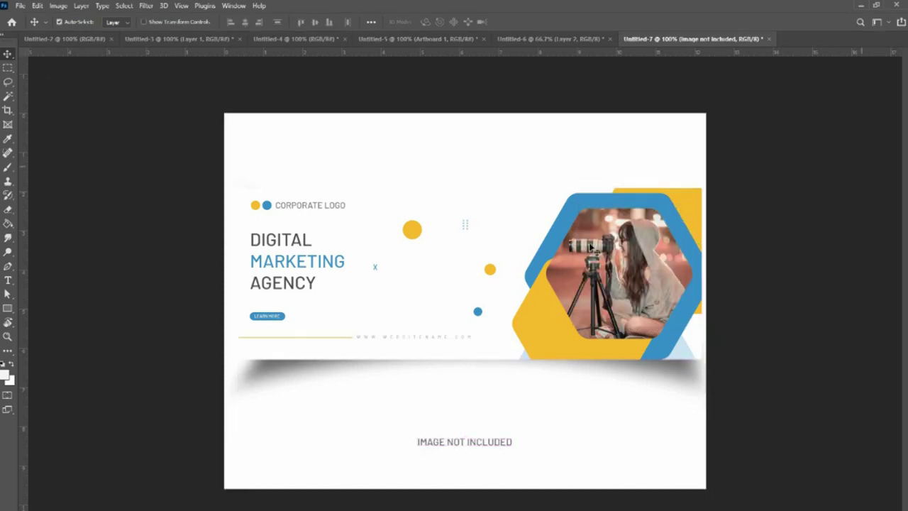
Step: Show the finished presentation in full-screen mode with the rulers hidden
key("z")
right_click(509, 251)
left_click(536, 259)
left_click(533, 255, "alt")
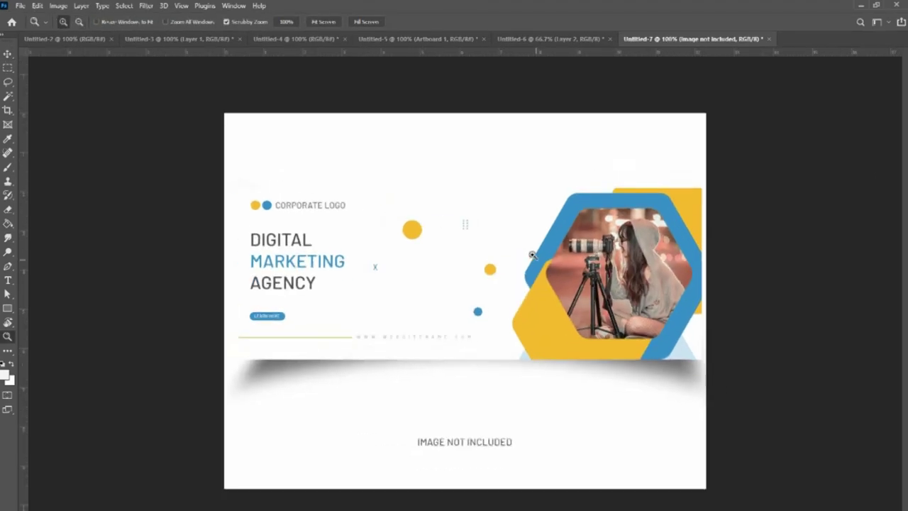
left_click(568, 244)
key("f")
right_click(548, 250)
left_click(580, 256)
key("ctrl+r")
right_click(555, 250)
left_click(571, 253)
key("f")
Step: Inspect the banner, its photo hexagon, the curved shadow and the note text at different magnifications
right_click(570, 250)
left_click(584, 254)
left_click(585, 252)
left_click_drag(619, 273, 559, 427)
left_click(628, 243)
left_click(628, 242)
left_click(611, 249)
left_click(608, 250)
left_click(609, 230, "alt")
left_click_drag(300, 237, 530, 261)
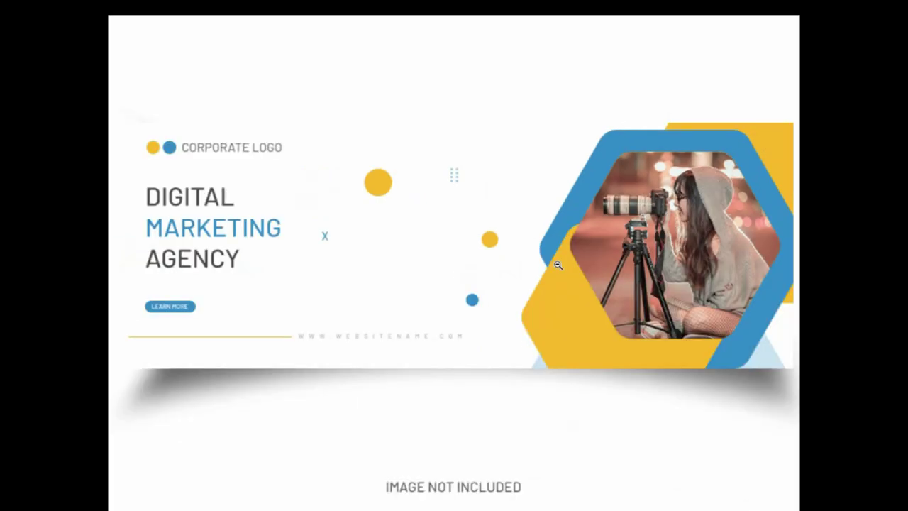